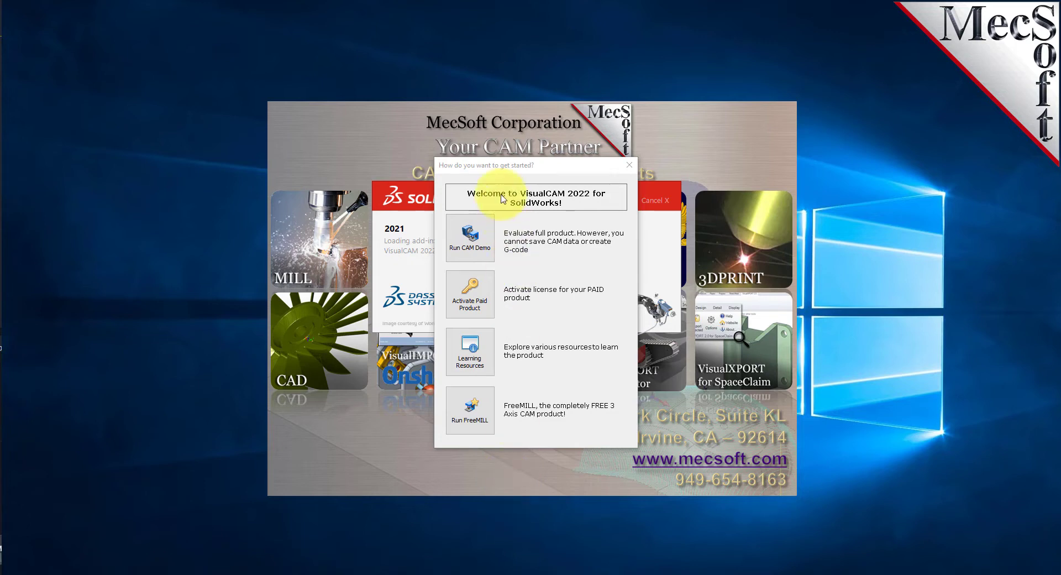
- Choose Run FreeMILL in the 'How do you want to get started?' dialog
{"action": "left_click", "coordinate": [487, 164]}
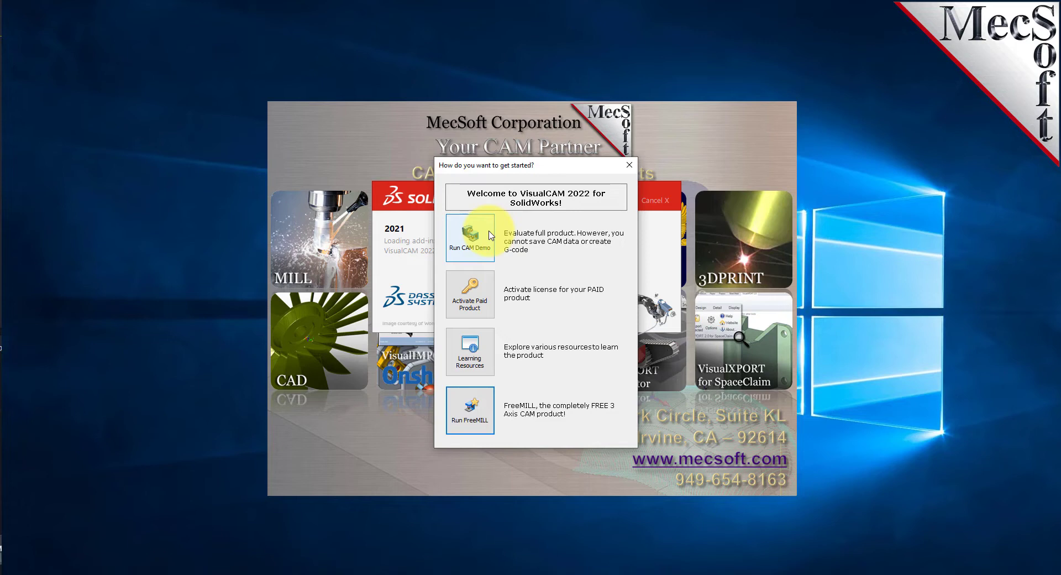
{"action": "left_click", "coordinate": [488, 408]}
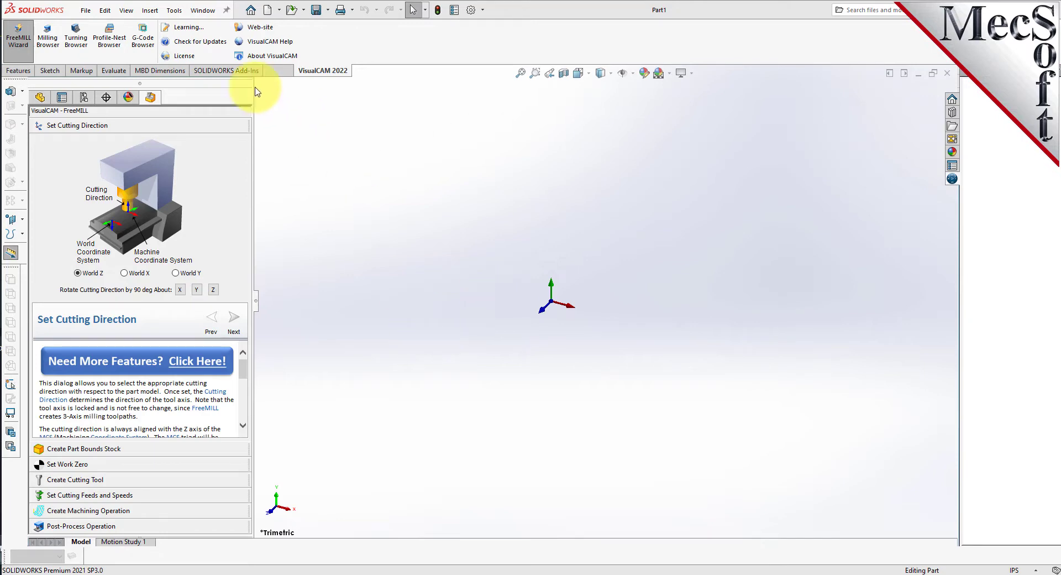
{"action": "left_click", "coordinate": [174, 12]}
{"action": "mouse_move", "coordinate": [220, 64]}
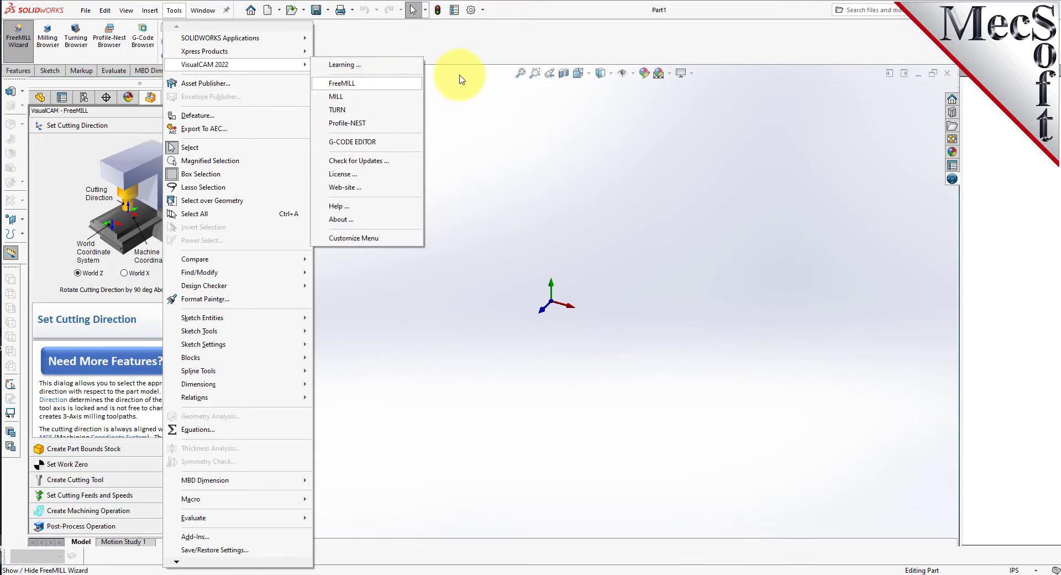
{"action": "left_click", "coordinate": [496, 43]}
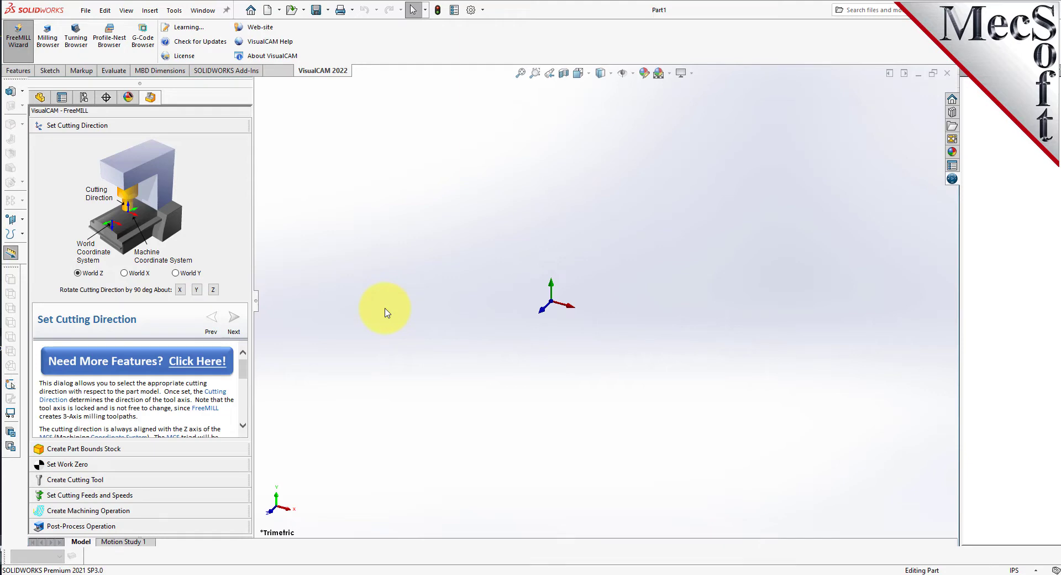
- Open the FreeMILL-QSG2.stp part file
{"action": "left_click", "coordinate": [87, 11]}
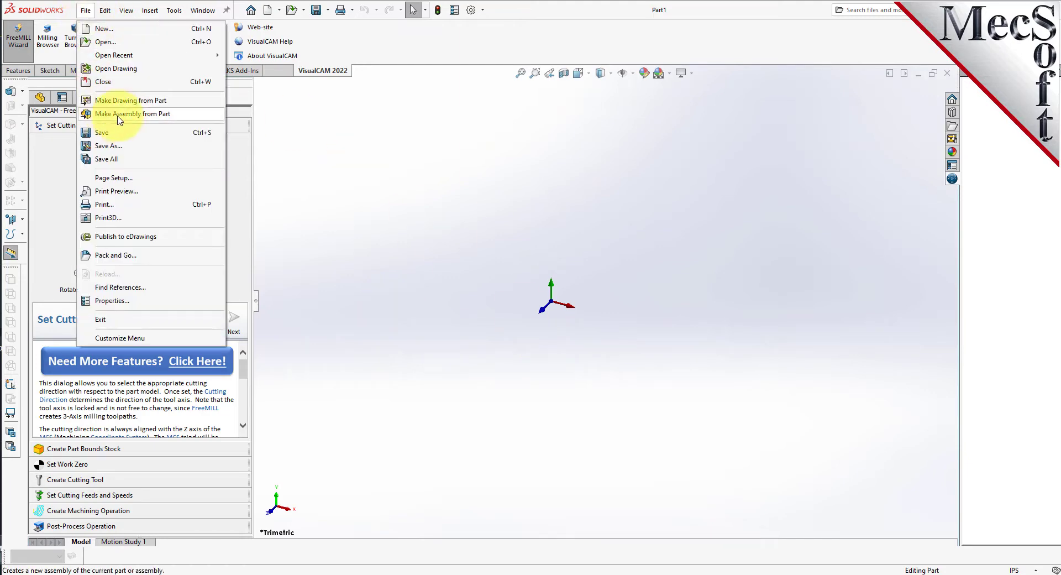
{"action": "left_click", "coordinate": [370, 258]}
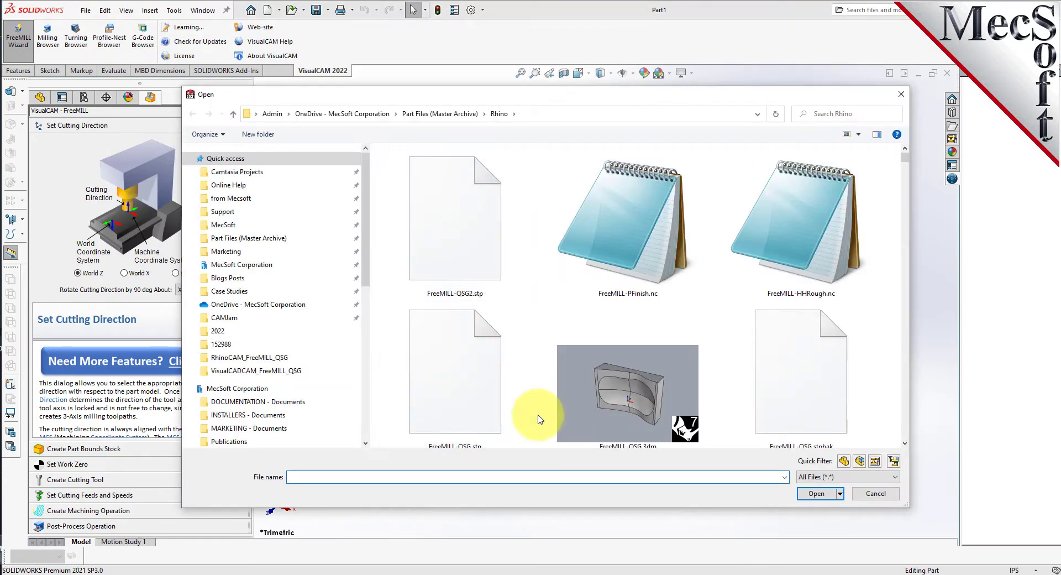
{"action": "left_click", "coordinate": [457, 234]}
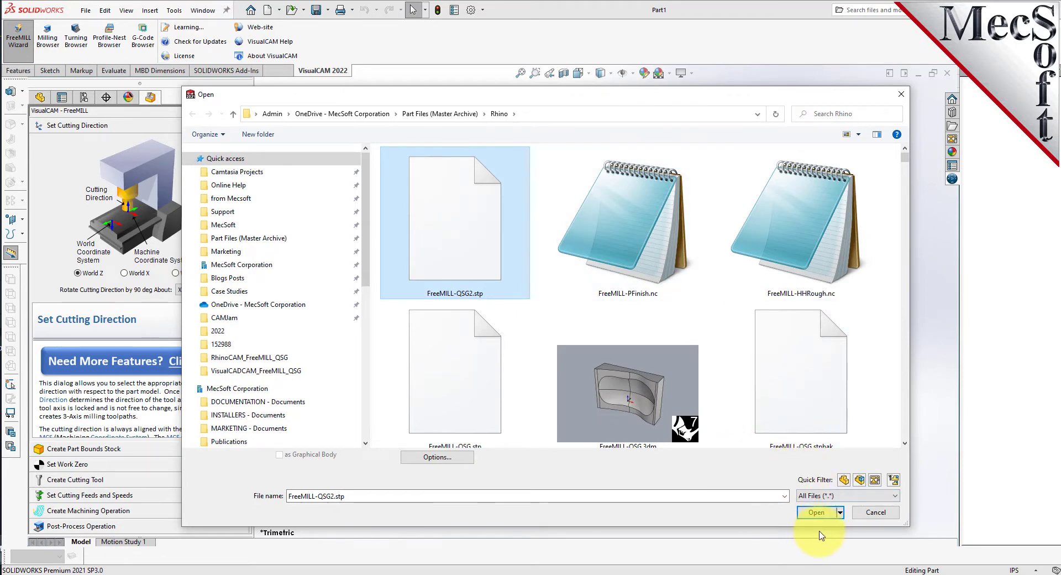
{"action": "left_click", "coordinate": [817, 511]}
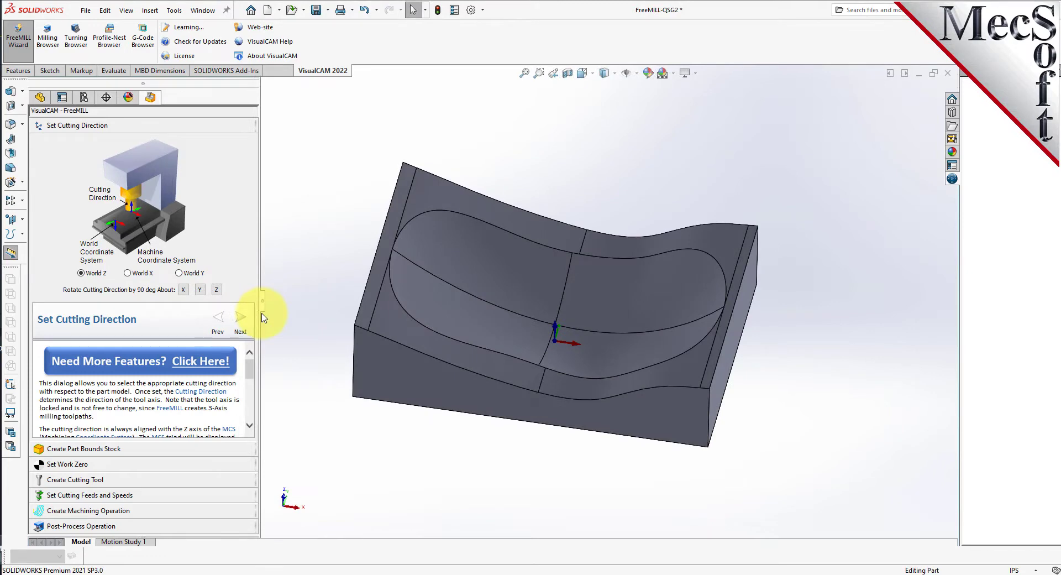
- Orbit and zoom to inspect the sloped block and its curved pocket
{"action": "mouse_move", "coordinate": [564, 460]}
{"action": "middle_mouse_down"}
{"action": "mouse_move", "coordinate": [523, 441]}
{"action": "mouse_move", "coordinate": [540, 493]}
{"action": "mouse_move", "coordinate": [569, 481]}
{"action": "mouse_move", "coordinate": [535, 398]}
{"action": "mouse_move", "coordinate": [538, 449]}
{"action": "mouse_move", "coordinate": [549, 421]}
{"action": "middle_mouse_up"}
{"action": "scroll", "coordinate": [552, 382], "scroll_direction": "down", "scroll_amount": 3}
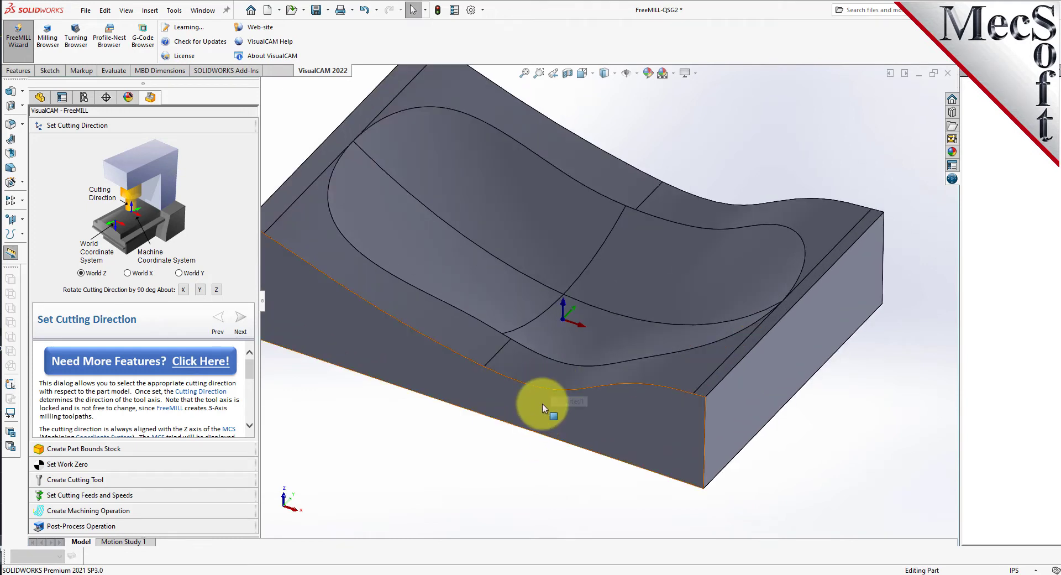
{"action": "scroll", "coordinate": [553, 343], "scroll_direction": "up", "scroll_amount": 2}
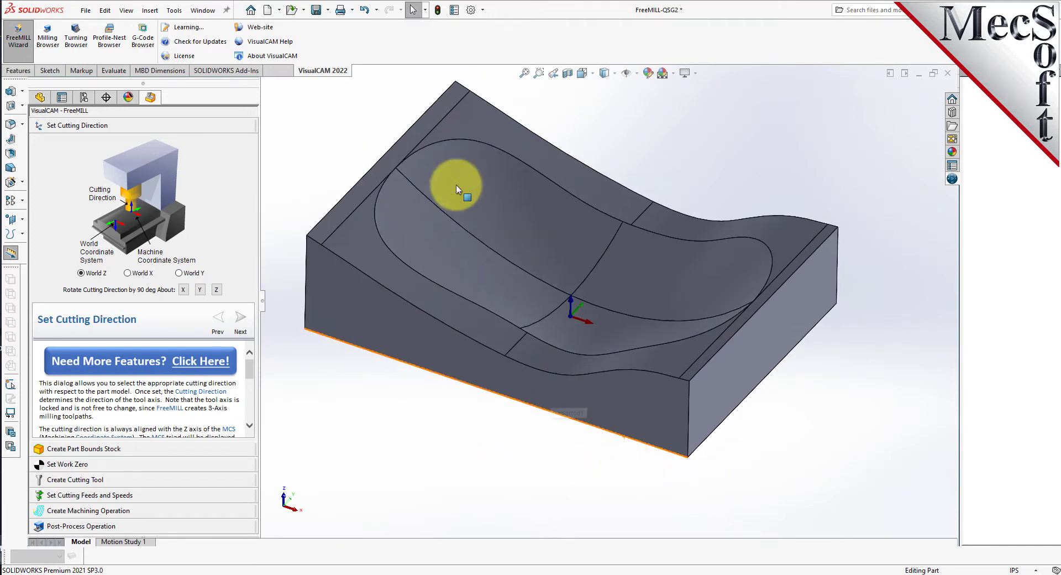
{"action": "scroll", "coordinate": [453, 104], "scroll_direction": "down", "scroll_amount": 2}
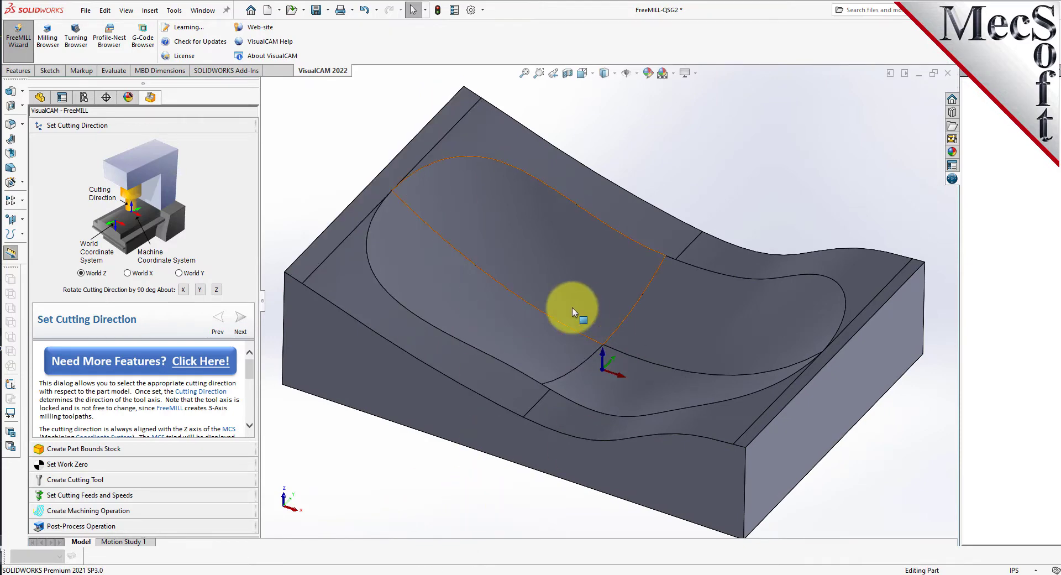
{"action": "scroll", "coordinate": [572, 307], "scroll_direction": "up", "scroll_amount": 2}
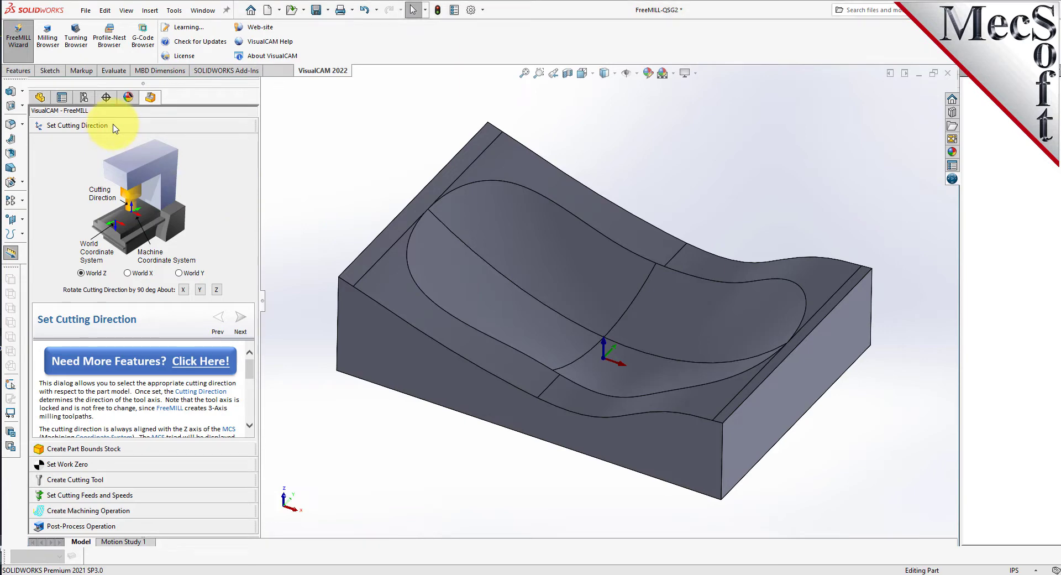
{"action": "left_click", "coordinate": [89, 448]}
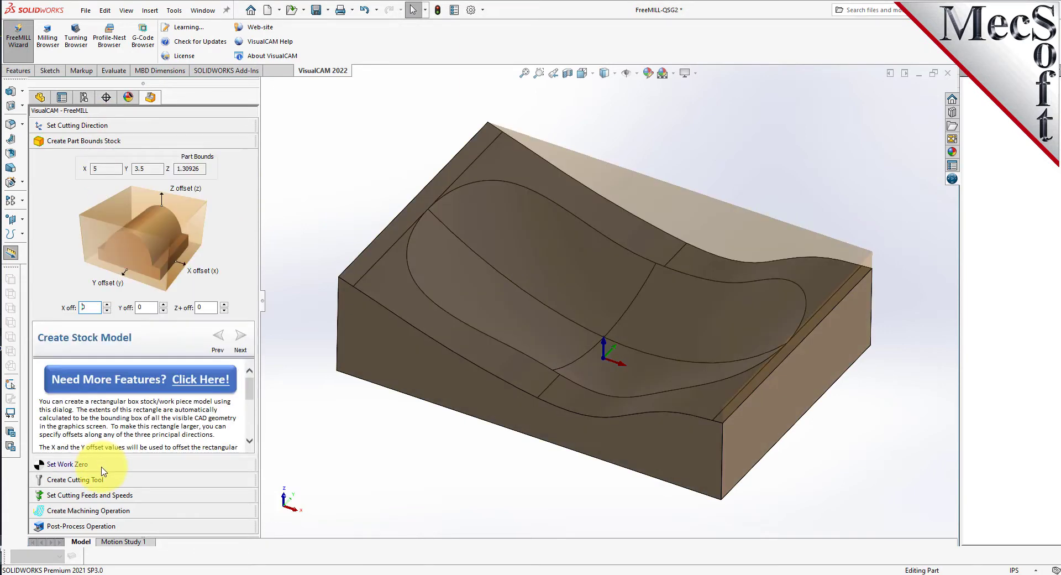
{"action": "left_click", "coordinate": [95, 465]}
{"action": "left_click", "coordinate": [94, 475]}
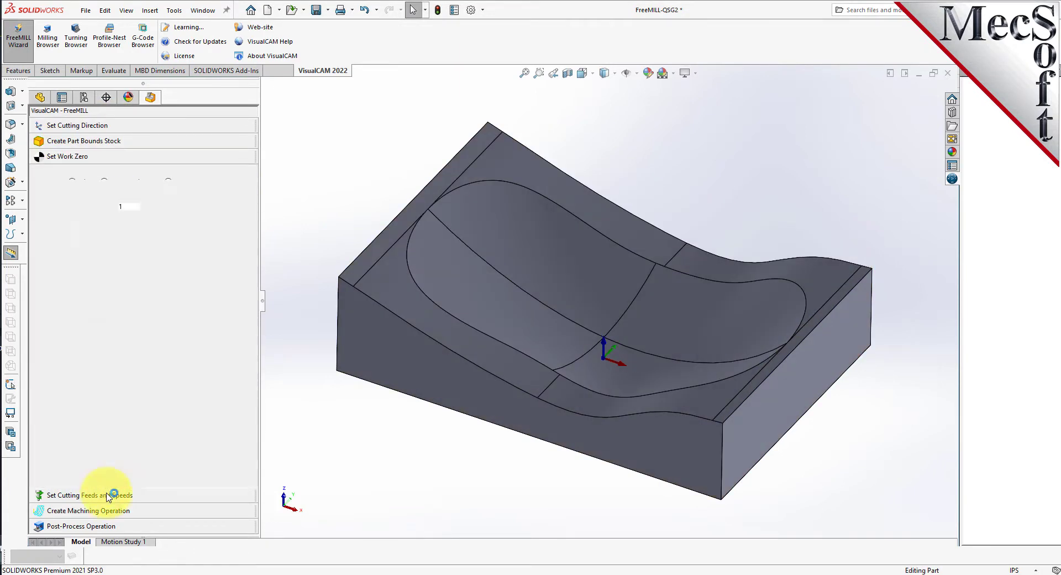
{"action": "left_click", "coordinate": [109, 498]}
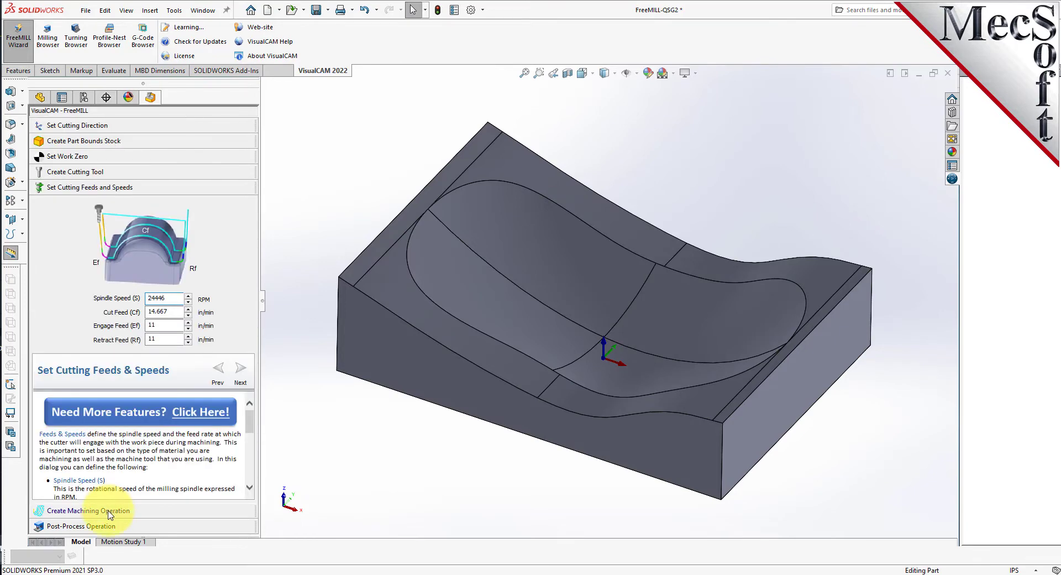
{"action": "left_click", "coordinate": [109, 512]}
{"action": "left_click", "coordinate": [111, 527]}
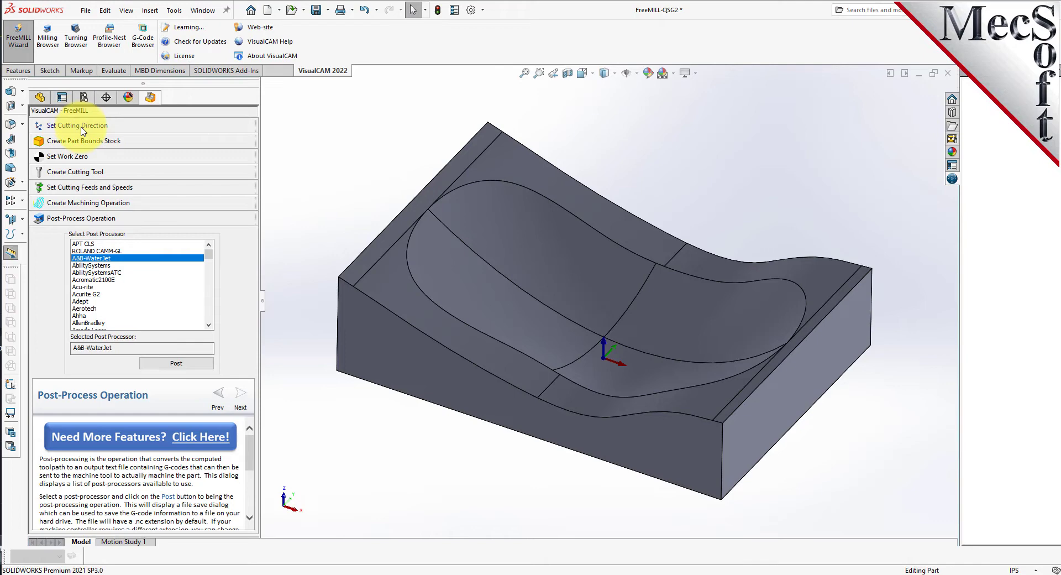
{"action": "left_click", "coordinate": [112, 128]}
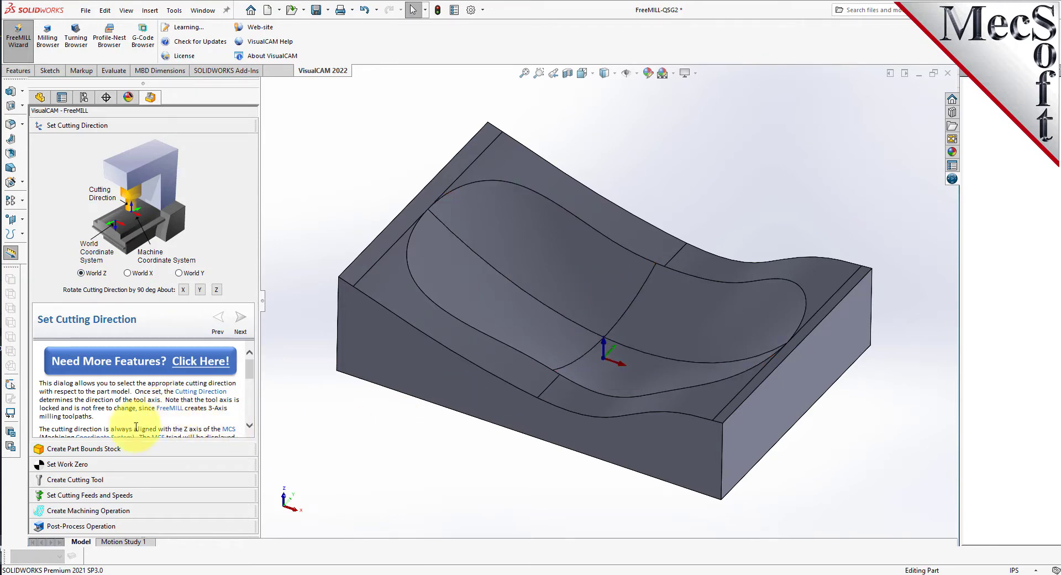
- Create a part-bounds stock box with a 0.25 Z+ offset above the part
{"action": "left_click", "coordinate": [119, 457]}
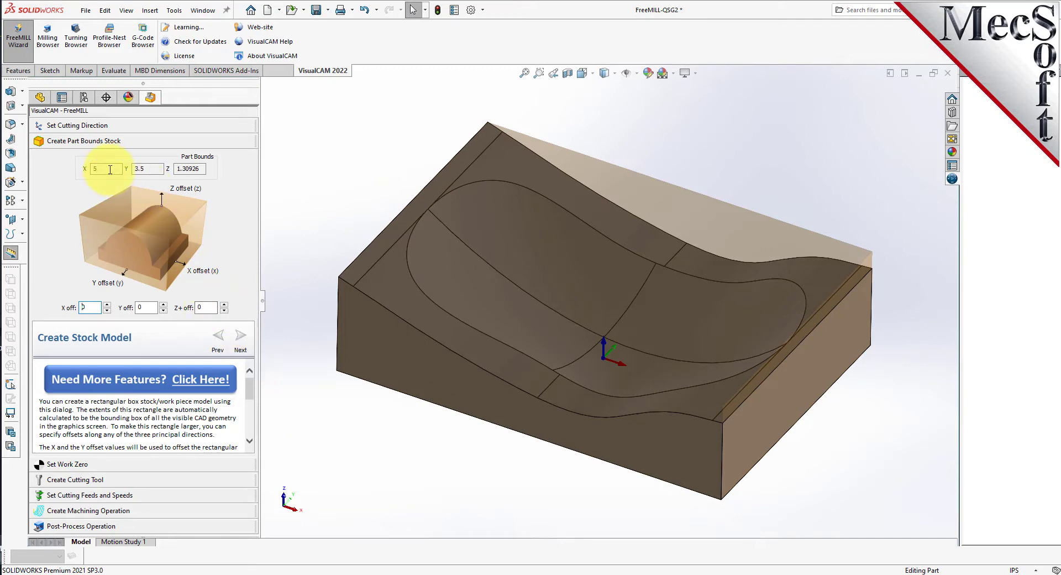
{"action": "double_click", "coordinate": [205, 168]}
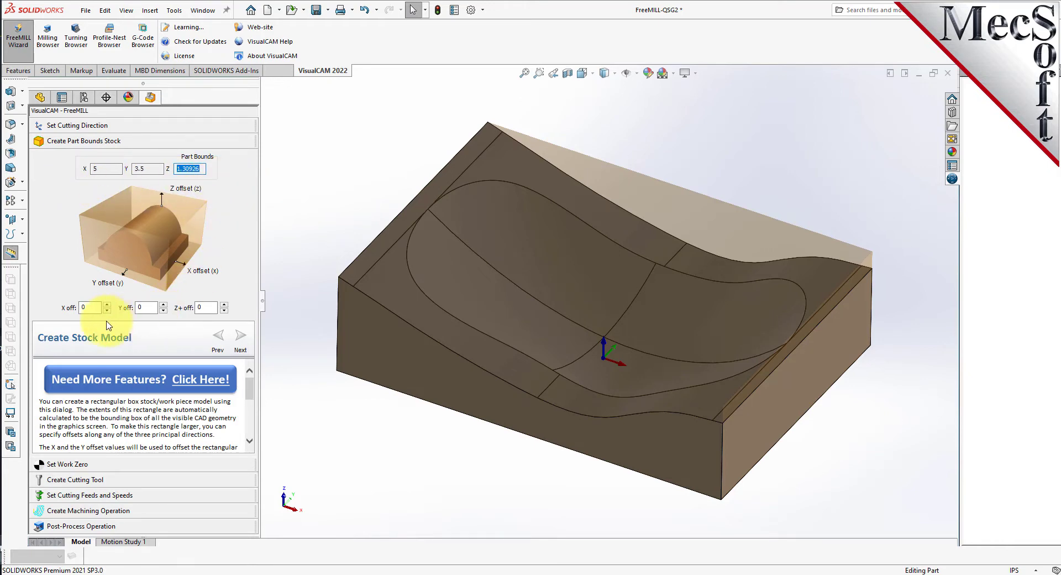
{"action": "left_click", "coordinate": [210, 305]}
{"action": "type", "text": ".25"}
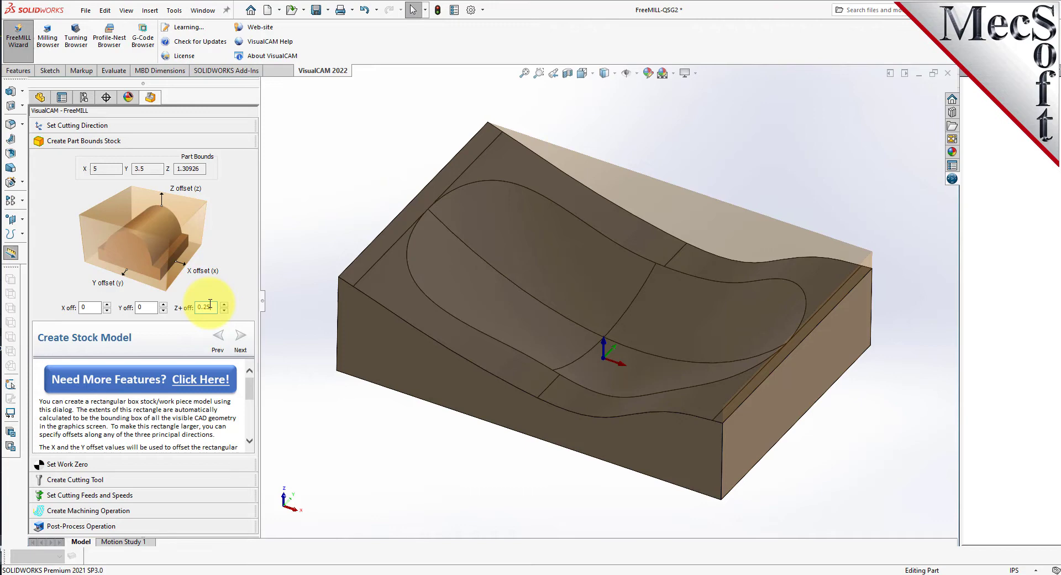
{"action": "key", "text": "Return"}
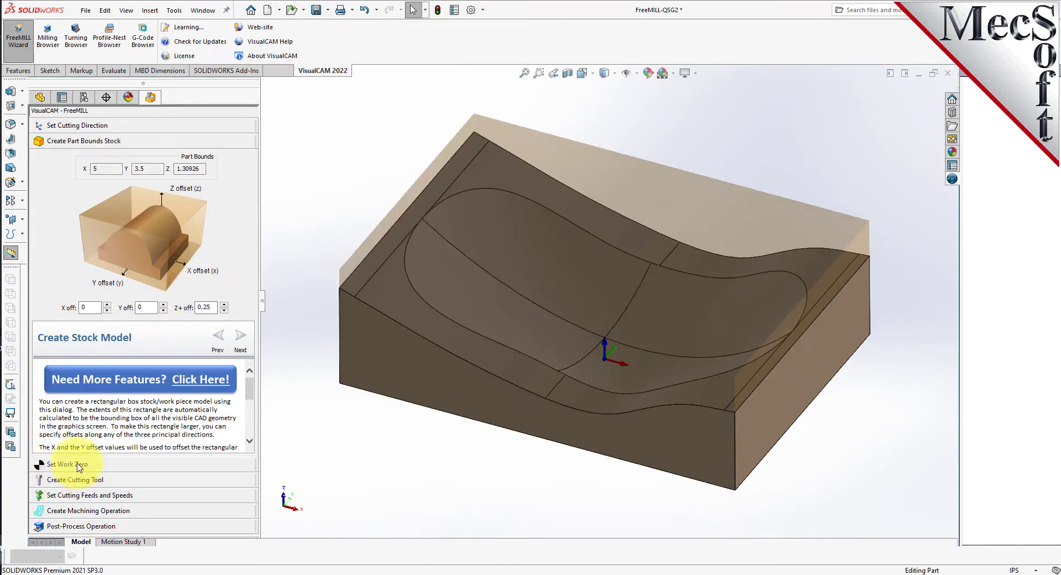
- Set the work zero to Stock Box, Highest Z face, South West corner
{"action": "left_click", "coordinate": [79, 466]}
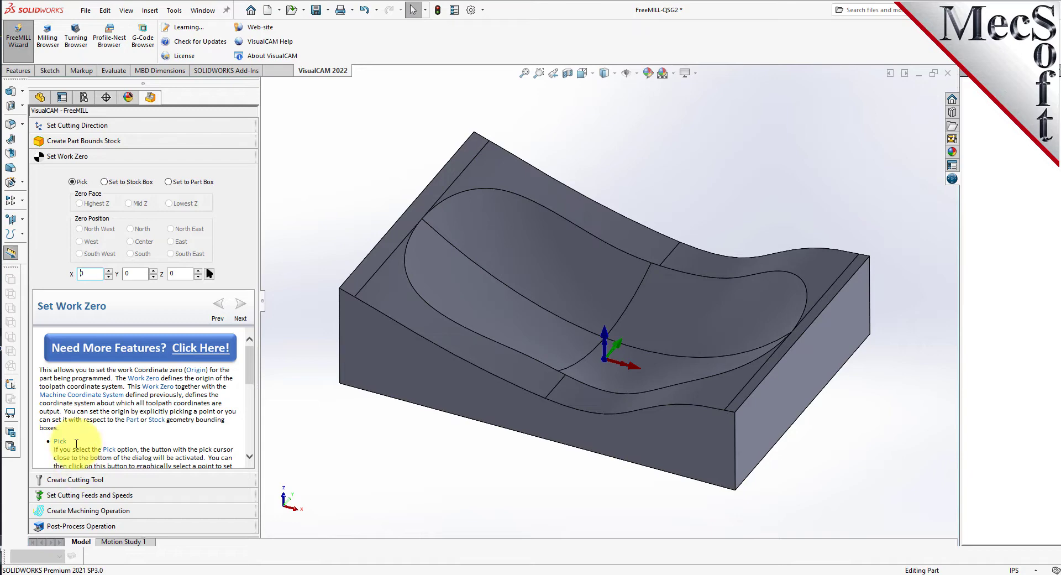
{"action": "left_click", "coordinate": [104, 182]}
{"action": "left_click", "coordinate": [168, 182]}
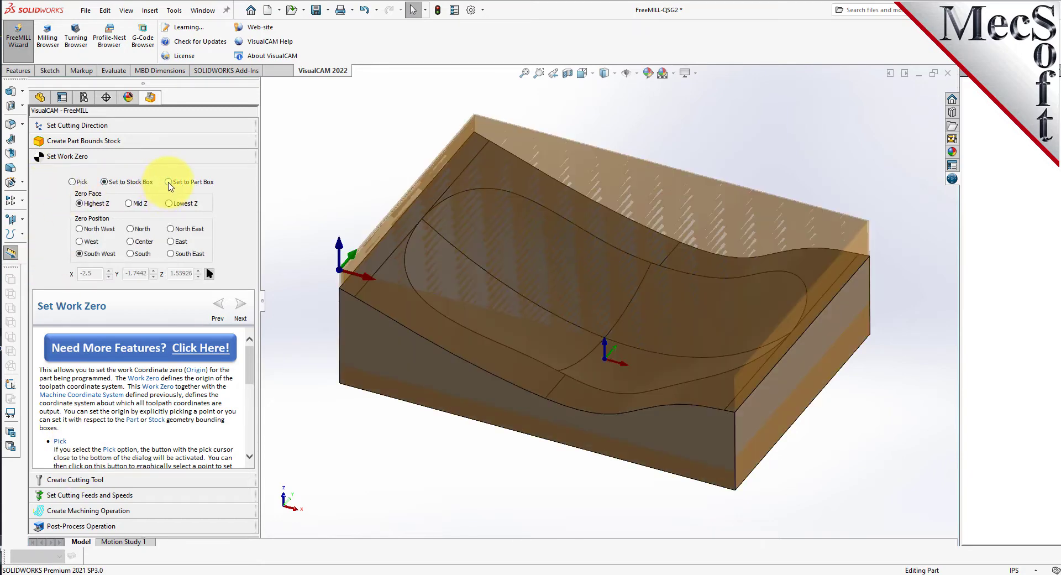
{"action": "left_click", "coordinate": [105, 183]}
{"action": "left_click", "coordinate": [129, 204]}
{"action": "left_click", "coordinate": [169, 204]}
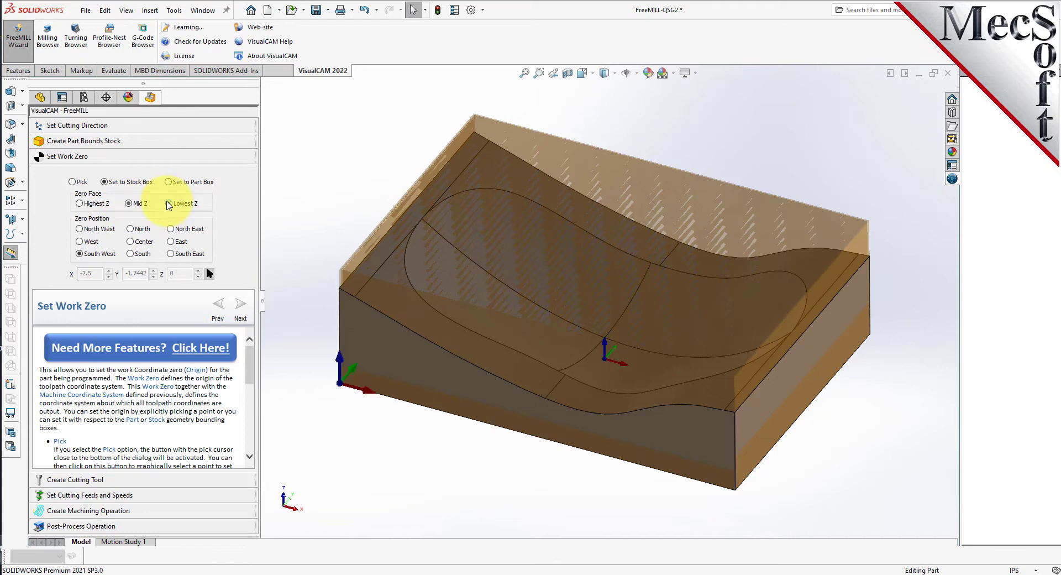
{"action": "left_click", "coordinate": [80, 204]}
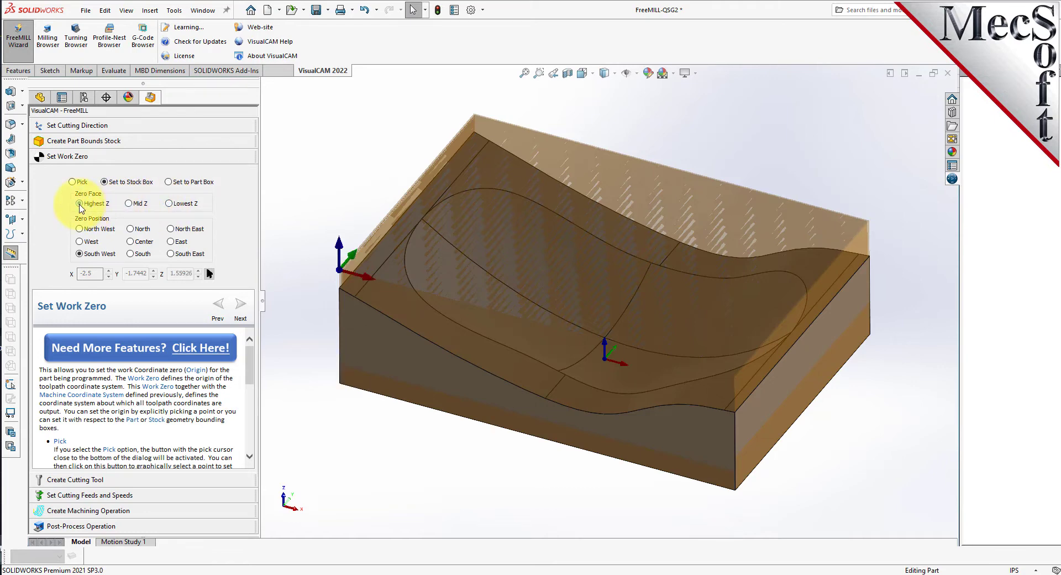
{"action": "left_click", "coordinate": [129, 204]}
{"action": "left_click", "coordinate": [170, 204]}
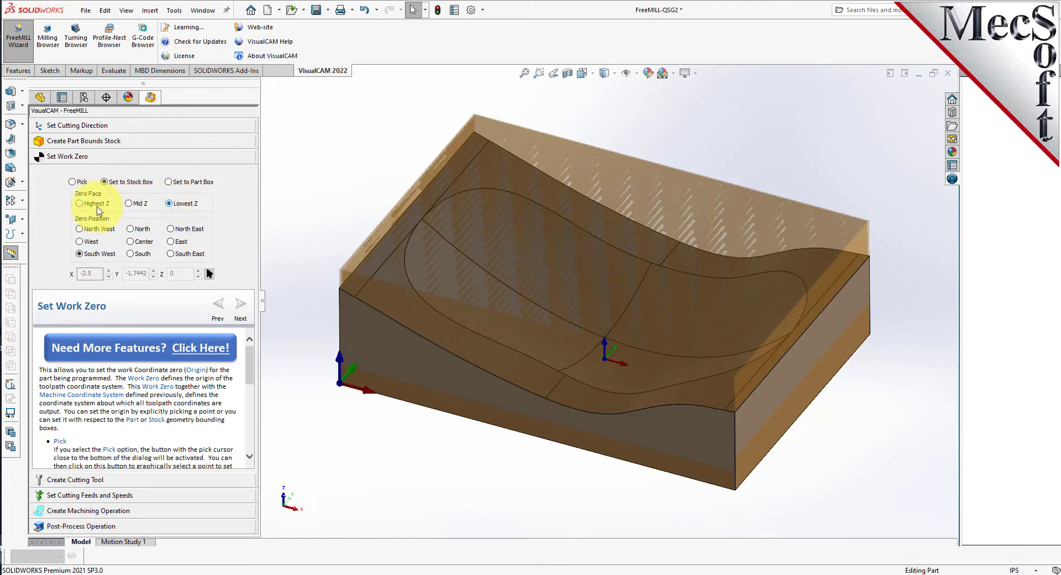
{"action": "left_click", "coordinate": [80, 204]}
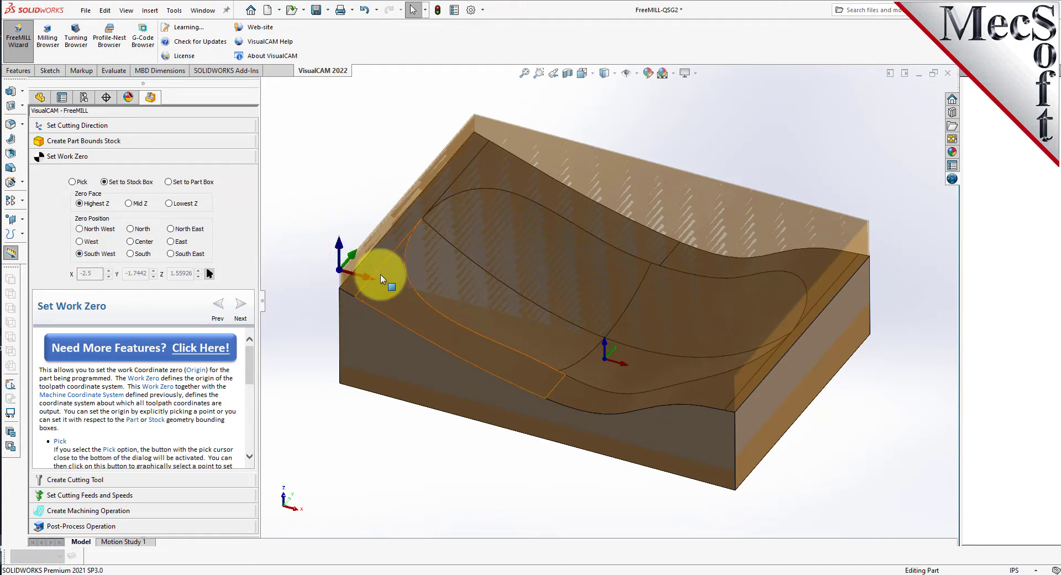
- Make the cutter a Flat Mill with diameter 0.75, flute length 4, tool length 5
{"action": "left_click", "coordinate": [93, 479]}
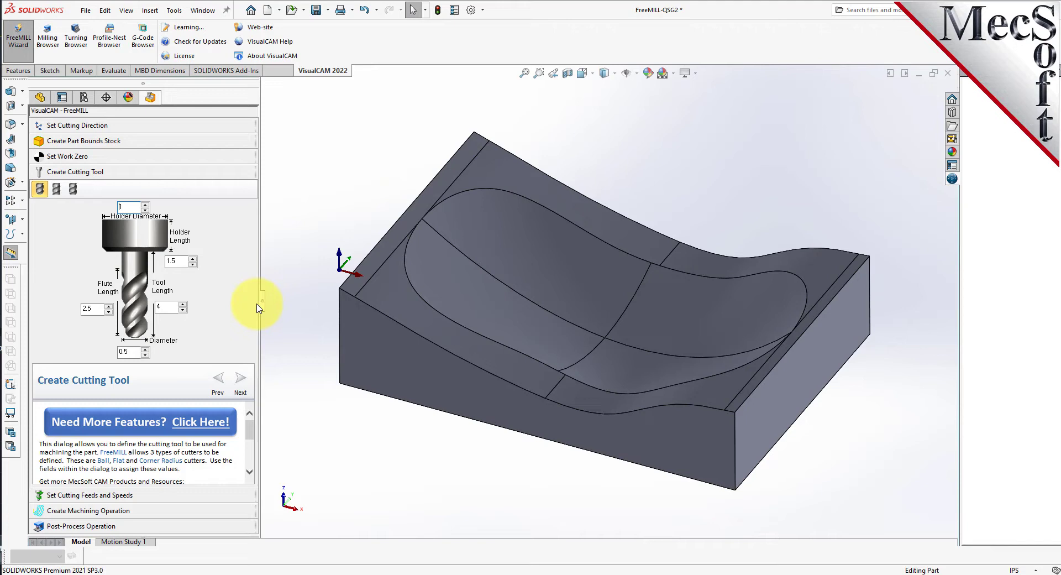
{"action": "left_click", "coordinate": [57, 193]}
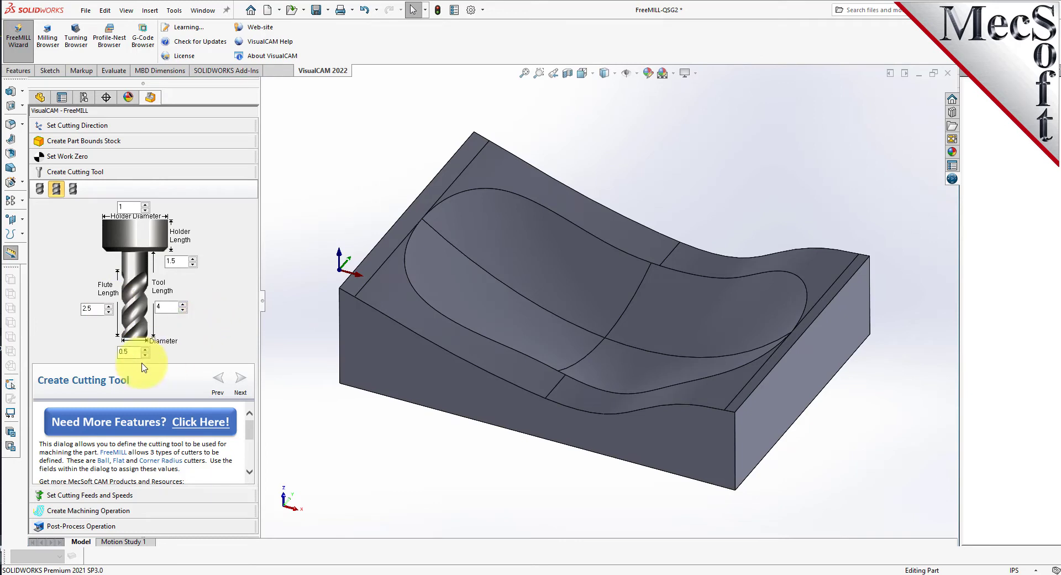
{"action": "double_click", "coordinate": [129, 351]}
{"action": "type", "text": "0.75"}
{"action": "double_click", "coordinate": [87, 309]}
{"action": "type", "text": "4"}
{"action": "double_click", "coordinate": [172, 307]}
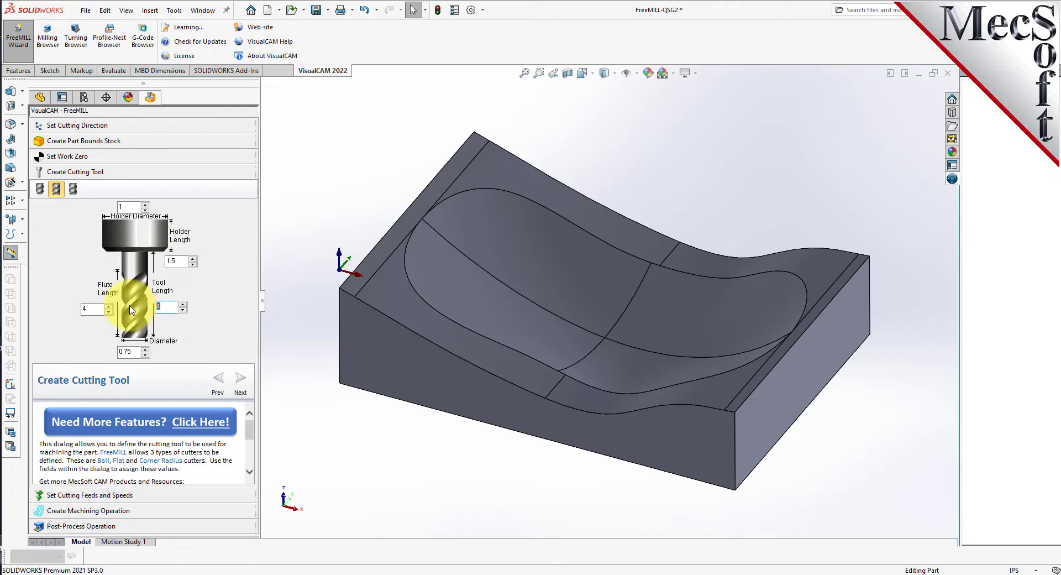
{"action": "type", "text": "5"}
- Show the feeds and speeds: 24446 RPM spindle, 11 in/min engage and retract
{"action": "left_click", "coordinate": [145, 496]}
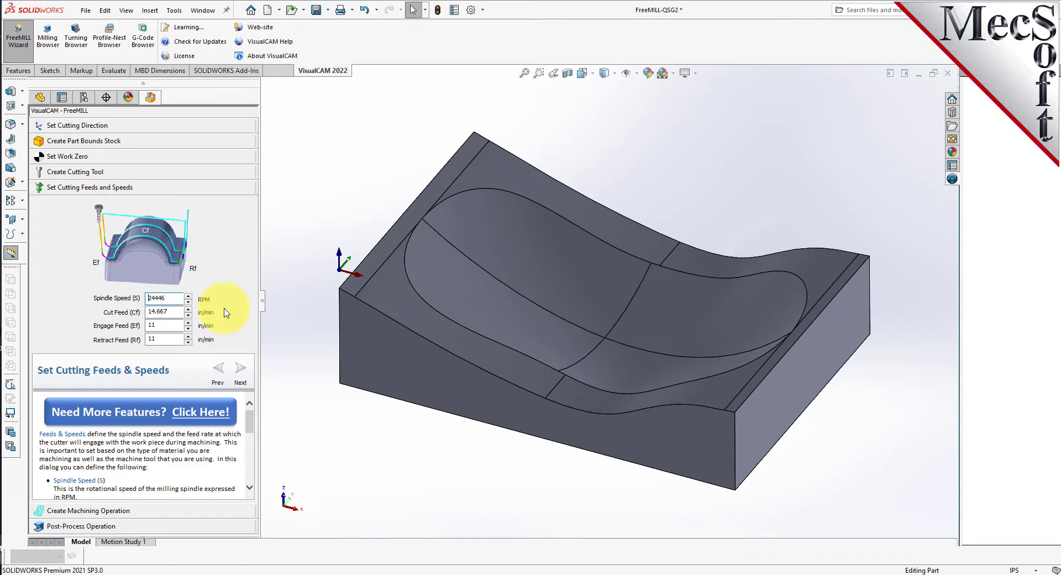
- Give the roughing operation a 0.375 step distance and 0.125 stepdown
{"action": "left_click", "coordinate": [142, 516]}
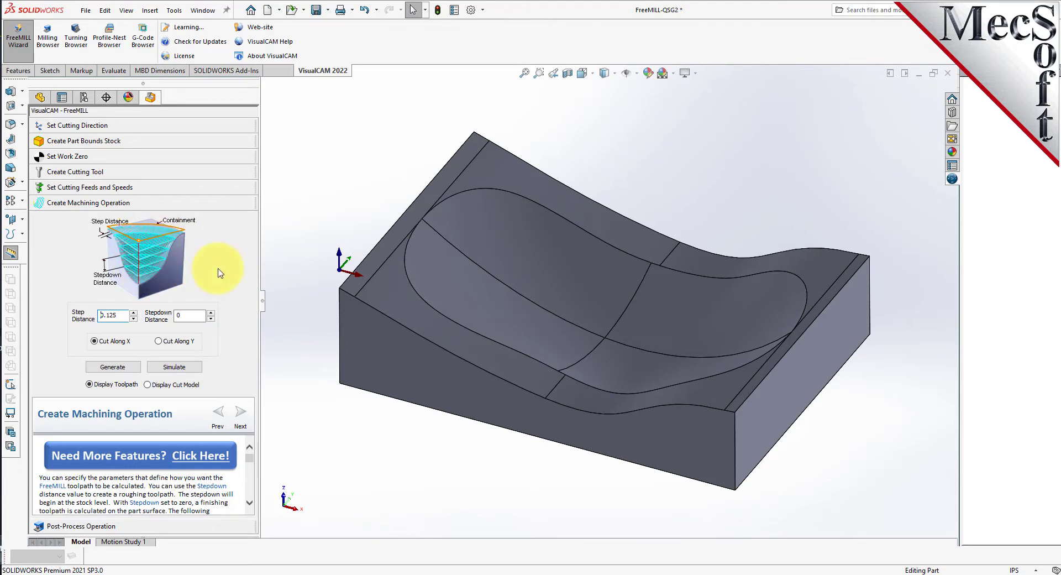
{"action": "left_click_drag", "start_coordinate": [122, 315], "coordinate": [83, 323]}
{"action": "double_click", "coordinate": [191, 315]}
{"action": "left_click_drag", "start_coordinate": [121, 315], "coordinate": [78, 313]}
{"action": "type", "text": "0"}
{"action": "type", "text": ".375"}
{"action": "key", "text": "Tab"}
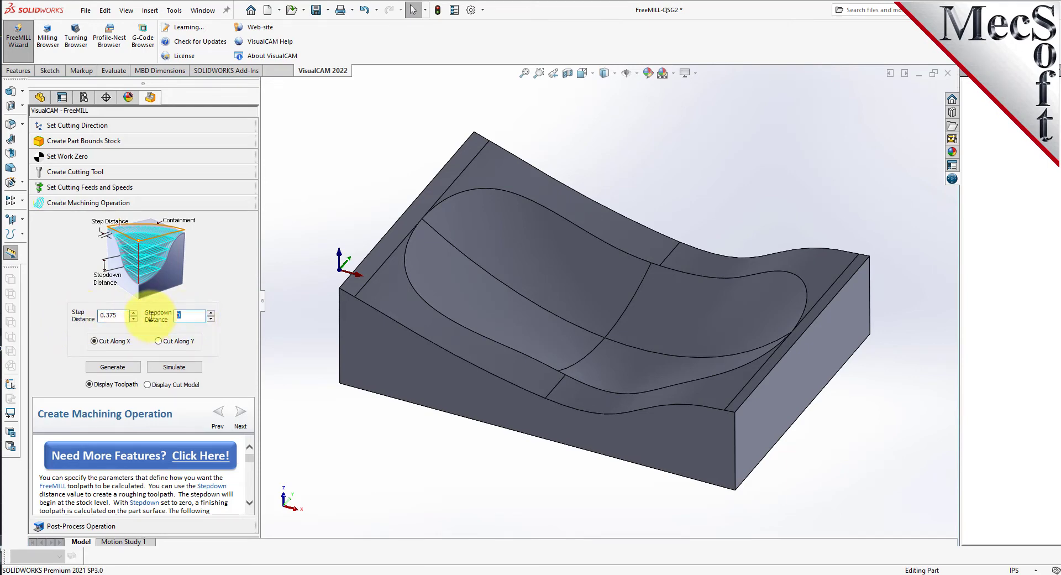
{"action": "type", "text": ".125"}
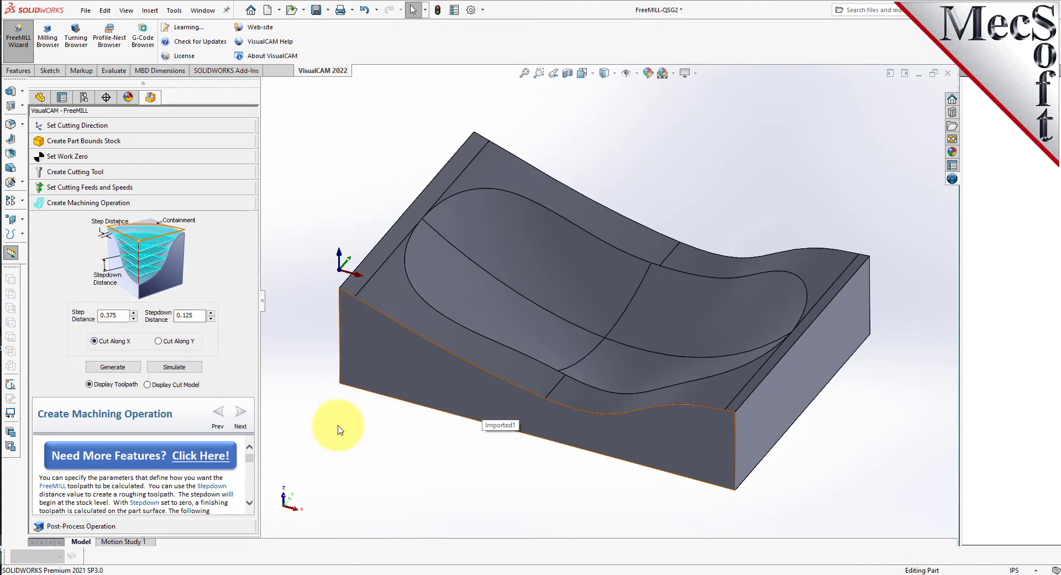
- Generate the roughing toolpath and orbit around it
{"action": "left_click", "coordinate": [124, 366]}
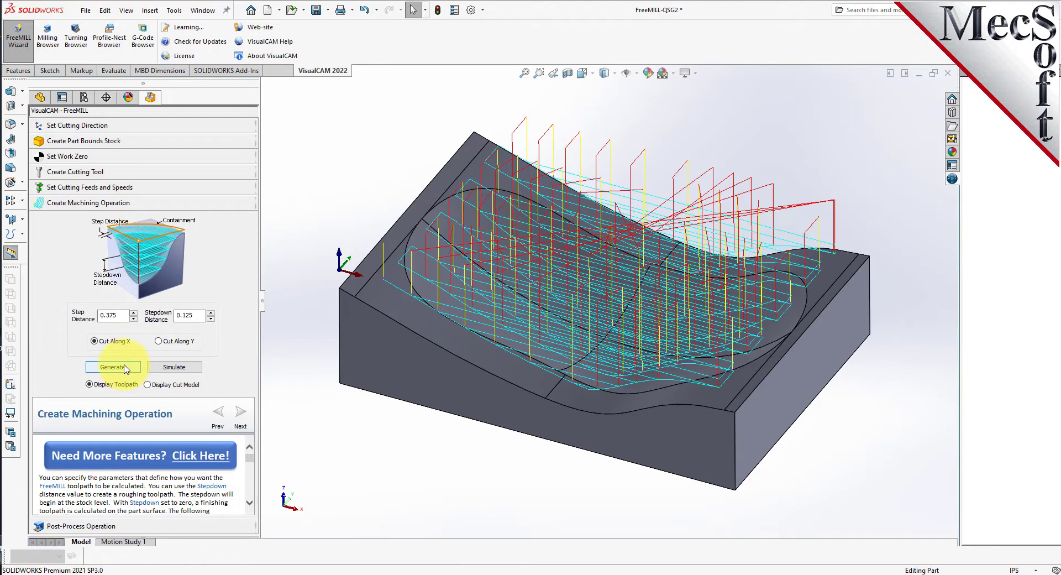
{"action": "mouse_move", "coordinate": [473, 466]}
{"action": "middle_mouse_down"}
{"action": "mouse_move", "coordinate": [457, 438]}
{"action": "mouse_move", "coordinate": [520, 345]}
{"action": "mouse_move", "coordinate": [488, 367]}
{"action": "mouse_move", "coordinate": [501, 370]}
{"action": "middle_mouse_up"}
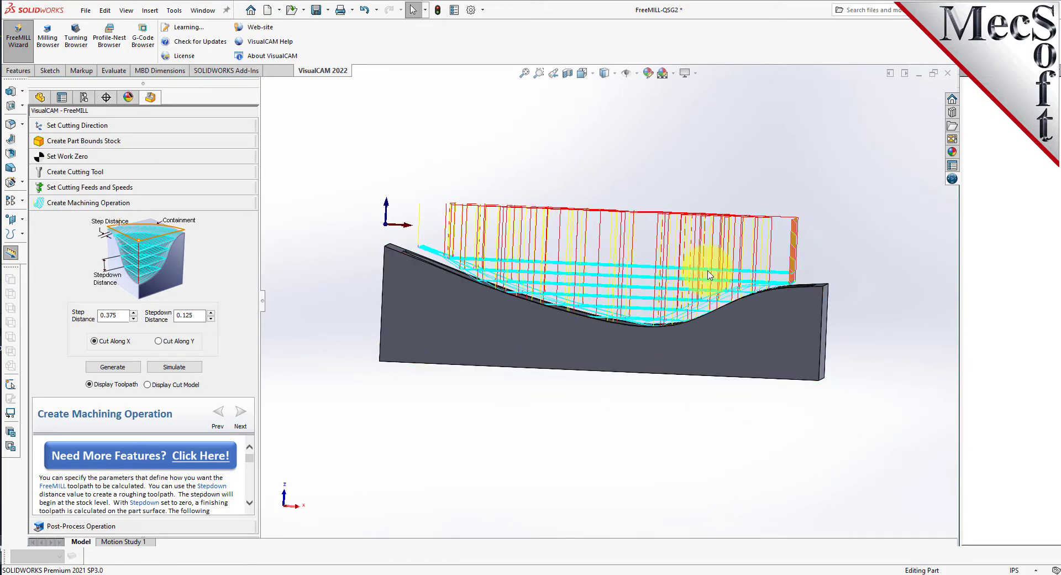
{"action": "mouse_move", "coordinate": [587, 414]}
{"action": "middle_mouse_down"}
{"action": "mouse_move", "coordinate": [540, 471]}
{"action": "mouse_move", "coordinate": [549, 512]}
{"action": "mouse_move", "coordinate": [556, 491]}
{"action": "mouse_move", "coordinate": [542, 486]}
{"action": "middle_mouse_up"}
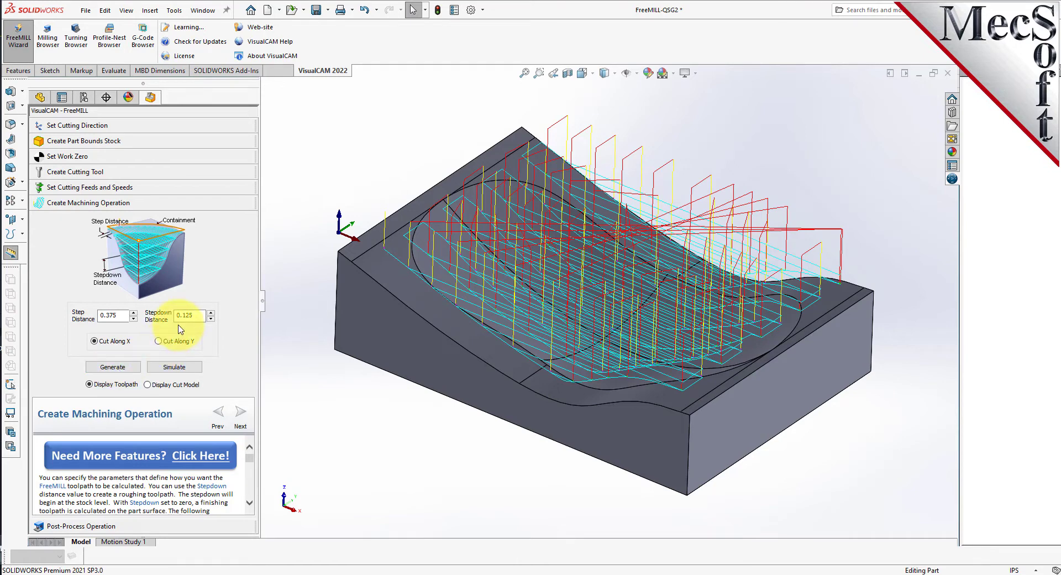
- Reduce the step distance to 0.25 and regenerate the toolpath
{"action": "double_click", "coordinate": [108, 315]}
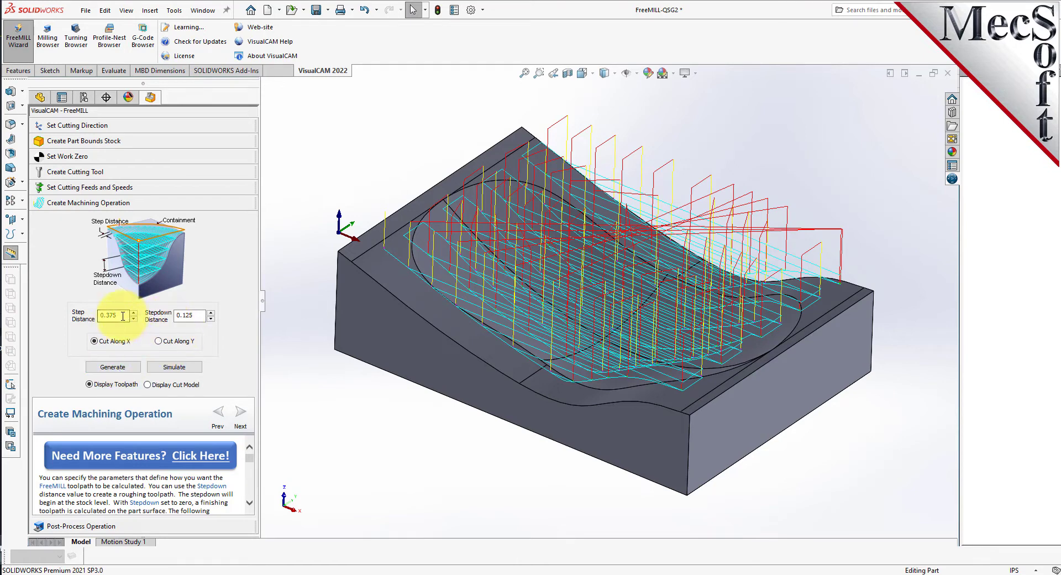
{"action": "type", "text": "0.2"}
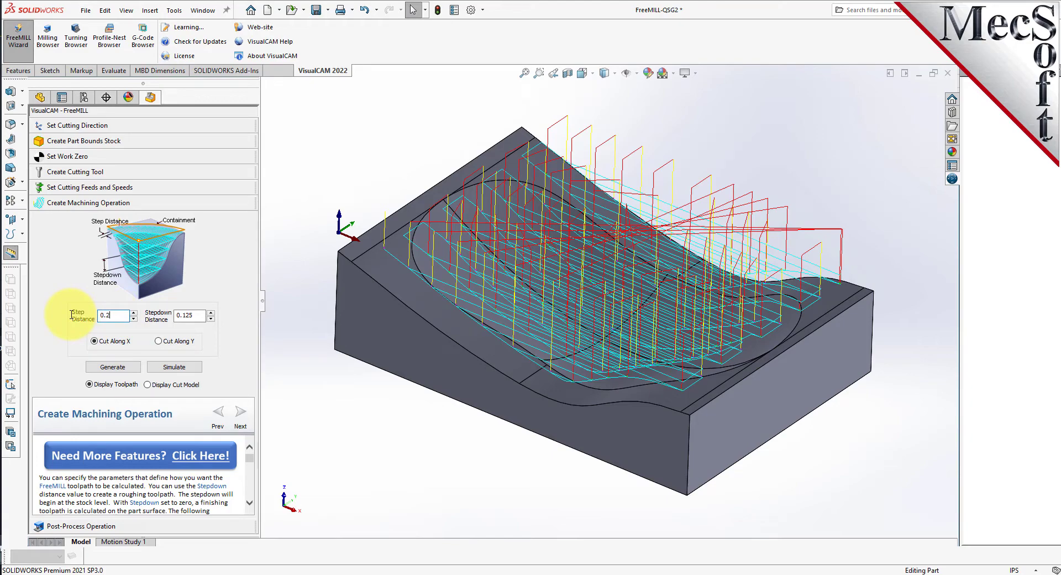
{"action": "type", "text": "5"}
{"action": "left_click", "coordinate": [113, 367]}
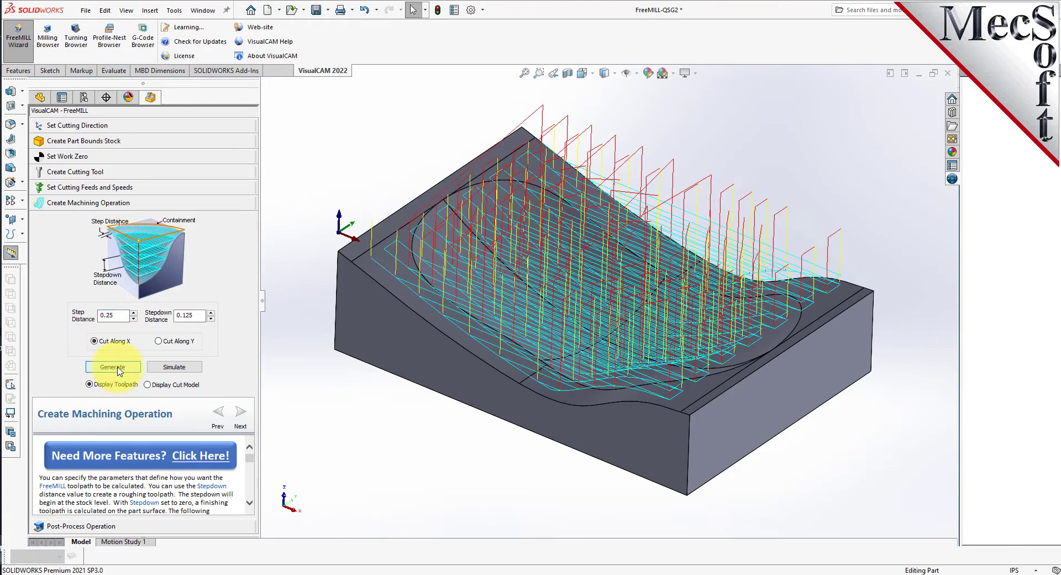
{"action": "mouse_move", "coordinate": [495, 434]}
{"action": "middle_mouse_down"}
{"action": "mouse_move", "coordinate": [509, 393]}
{"action": "mouse_move", "coordinate": [487, 429]}
{"action": "middle_mouse_up"}
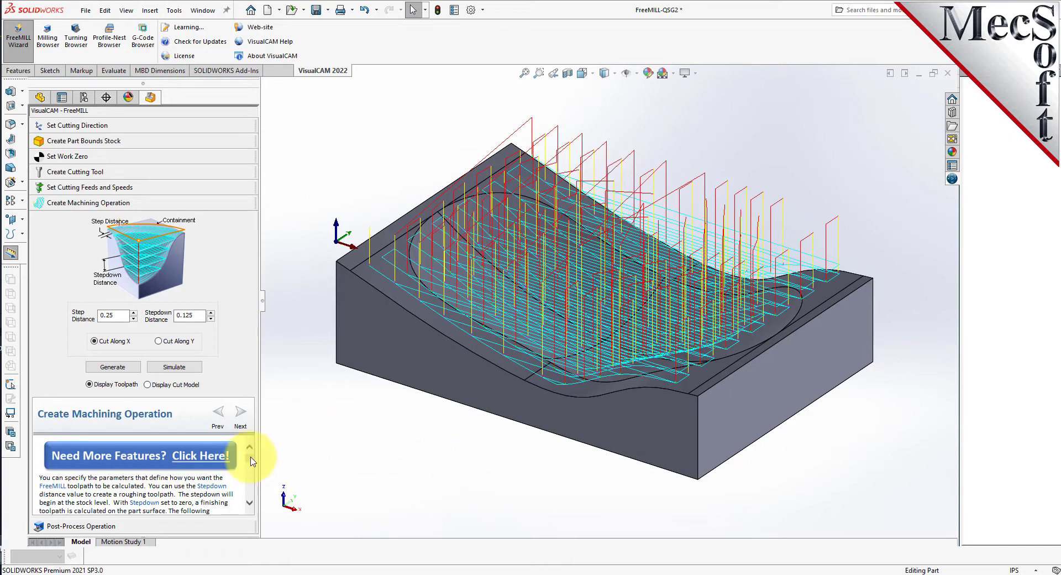
- Simulate the roughing cut and compare the toolpath with the terraced cut stock
{"action": "left_click", "coordinate": [182, 372]}
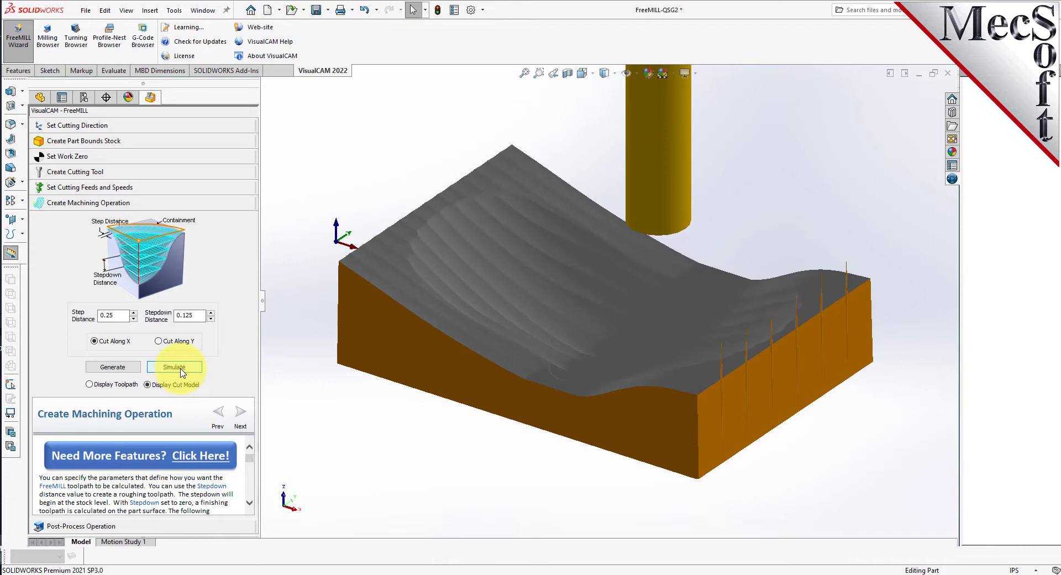
{"action": "mouse_move", "coordinate": [439, 438]}
{"action": "middle_mouse_down"}
{"action": "mouse_move", "coordinate": [462, 445]}
{"action": "mouse_move", "coordinate": [489, 377]}
{"action": "mouse_move", "coordinate": [507, 521]}
{"action": "mouse_move", "coordinate": [526, 540]}
{"action": "mouse_move", "coordinate": [481, 402]}
{"action": "mouse_move", "coordinate": [422, 429]}
{"action": "mouse_move", "coordinate": [443, 460]}
{"action": "mouse_move", "coordinate": [415, 423]}
{"action": "mouse_move", "coordinate": [429, 427]}
{"action": "mouse_move", "coordinate": [457, 490]}
{"action": "mouse_move", "coordinate": [446, 443]}
{"action": "middle_mouse_up"}
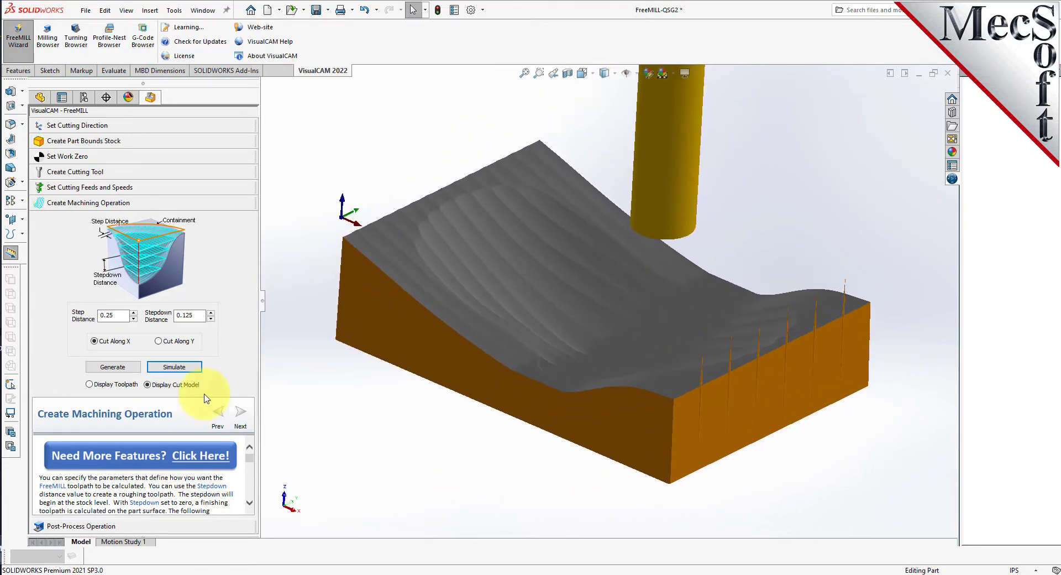
{"action": "left_click", "coordinate": [120, 371]}
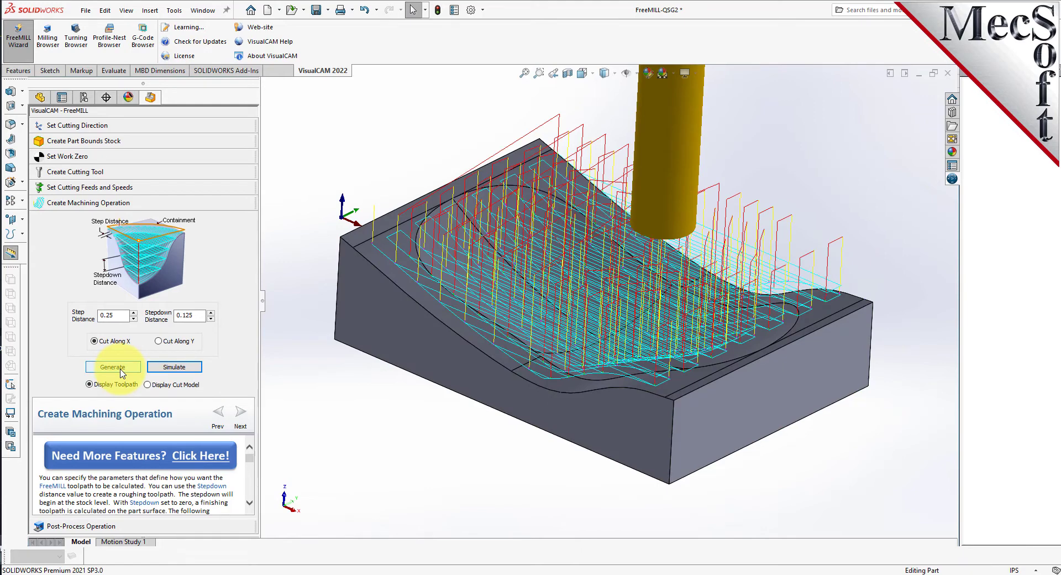
{"action": "left_click", "coordinate": [161, 386]}
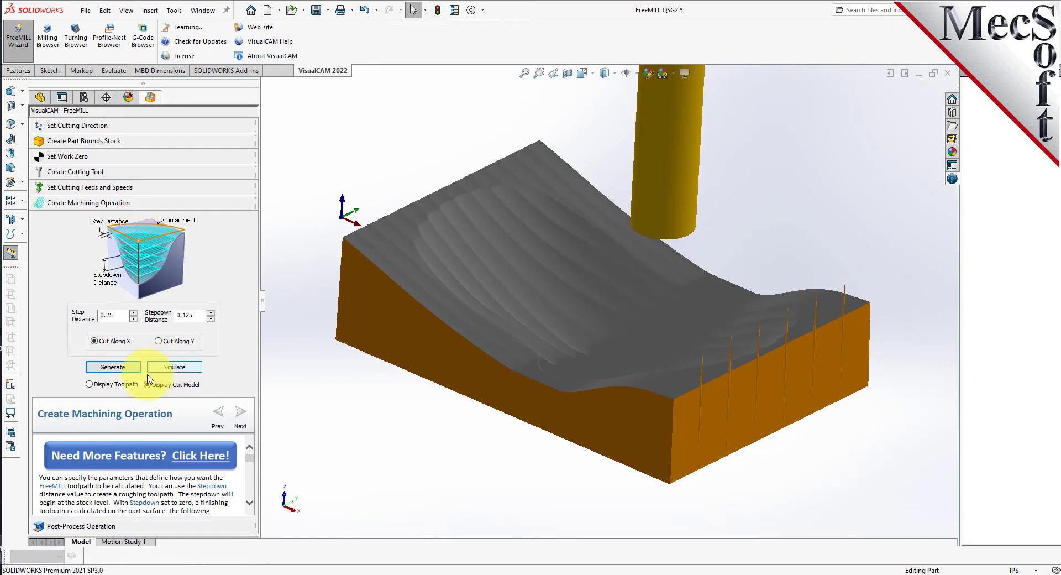
- Select the Haas post-processor for the roughing operation
{"action": "left_click", "coordinate": [98, 528]}
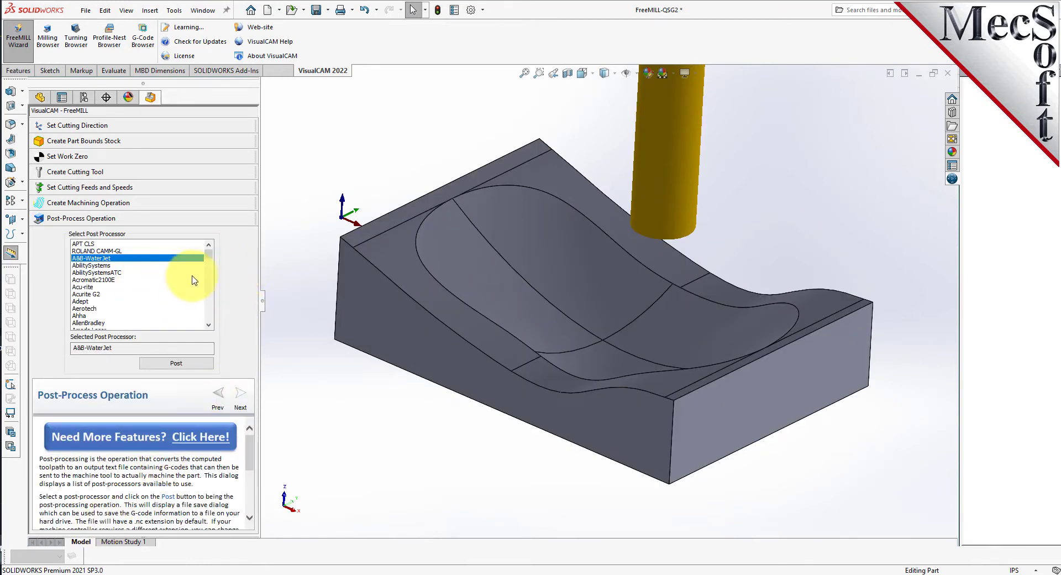
{"action": "left_click_drag", "start_coordinate": [208, 254], "coordinate": [214, 279]}
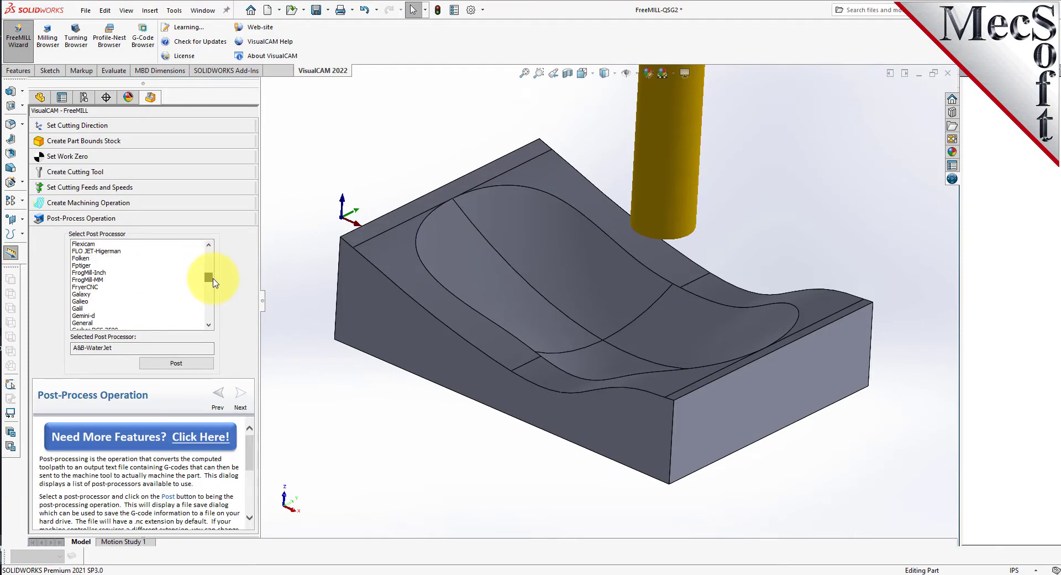
{"action": "scroll", "coordinate": [132, 282], "scroll_direction": "down", "scroll_amount": 2}
{"action": "scroll", "coordinate": [113, 299], "scroll_direction": "down", "scroll_amount": 2}
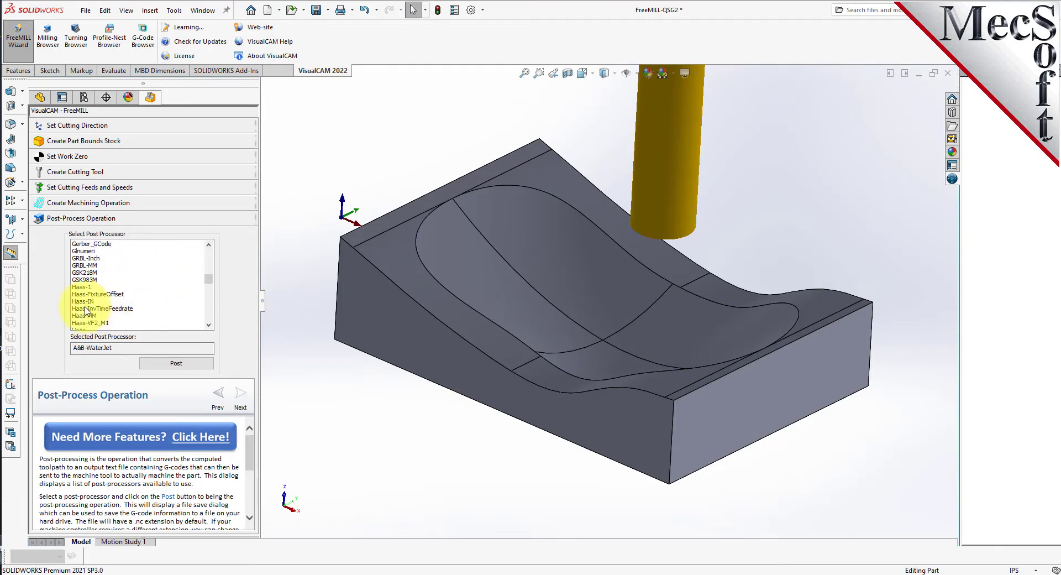
{"action": "scroll", "coordinate": [97, 296], "scroll_direction": "down", "scroll_amount": 1}
{"action": "scroll", "coordinate": [93, 295], "scroll_direction": "down", "scroll_amount": 1}
{"action": "left_click", "coordinate": [89, 286]}
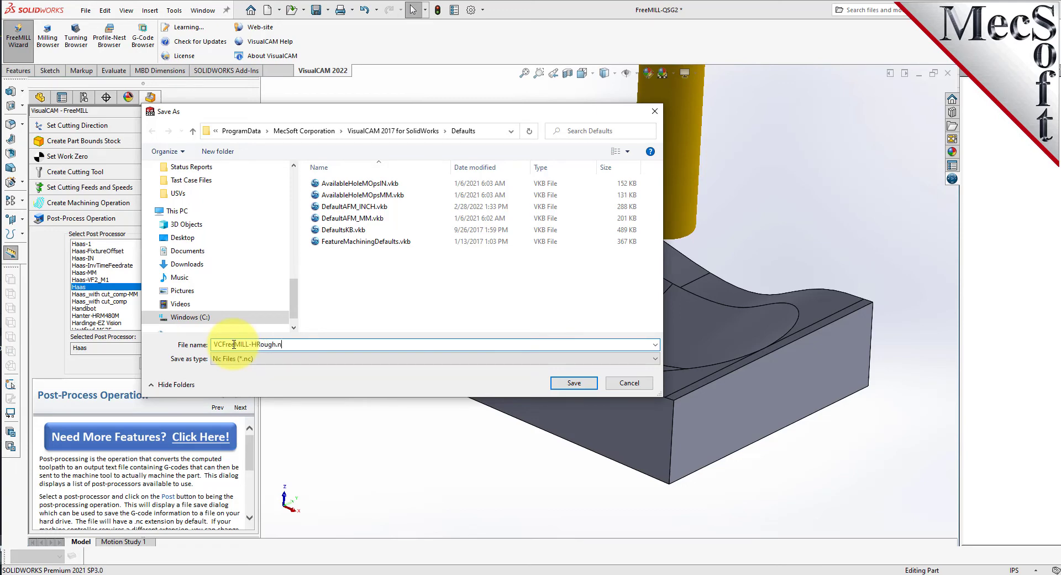
- Save the Haas roughing G-code as VCFreeMILL-HRough.nc
{"action": "left_click", "coordinate": [486, 358]}
{"action": "left_click", "coordinate": [573, 383]}
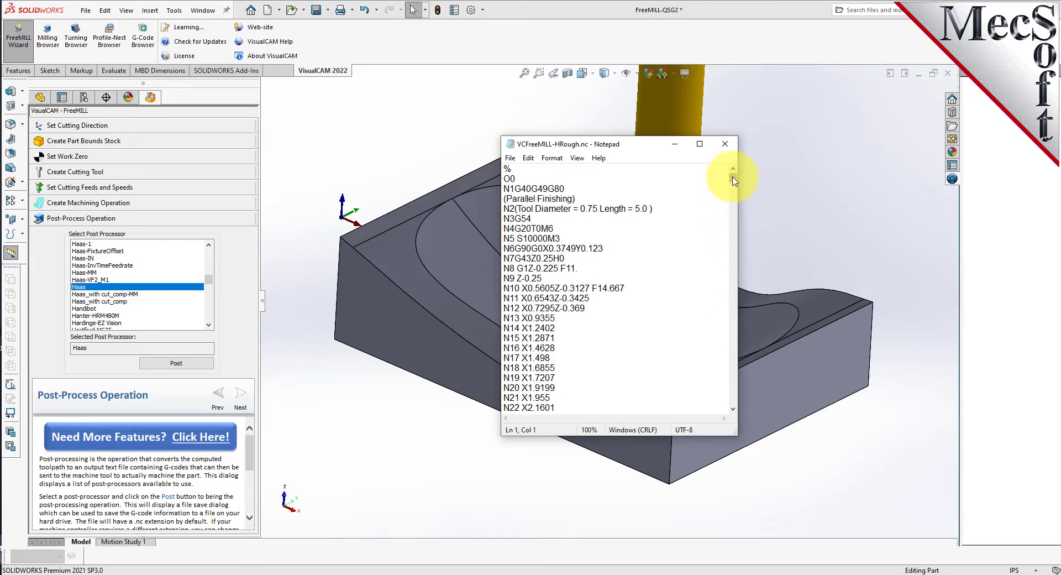
{"action": "mouse_move", "coordinate": [733, 180]}
{"action": "left_mouse_down"}
{"action": "mouse_move", "coordinate": [733, 402]}
{"action": "mouse_move", "coordinate": [719, 248]}
{"action": "mouse_move", "coordinate": [725, 173]}
{"action": "left_mouse_up"}
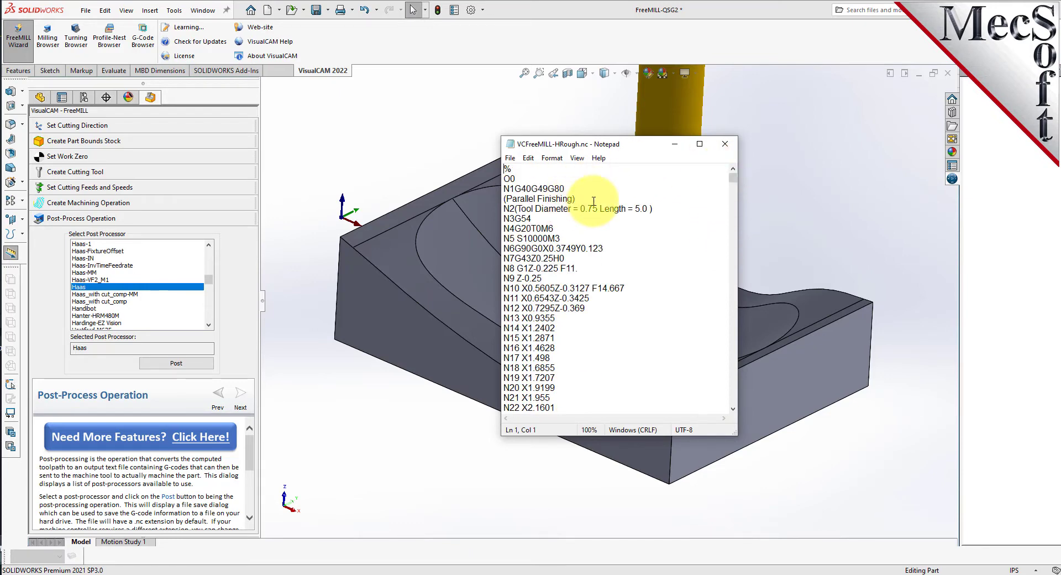
- Highlight the (Parallel Finishing) comment line in the Notepad listing, then close Notepad
{"action": "left_click", "coordinate": [508, 200]}
{"action": "left_click_drag", "start_coordinate": [576, 199], "coordinate": [504, 199]}
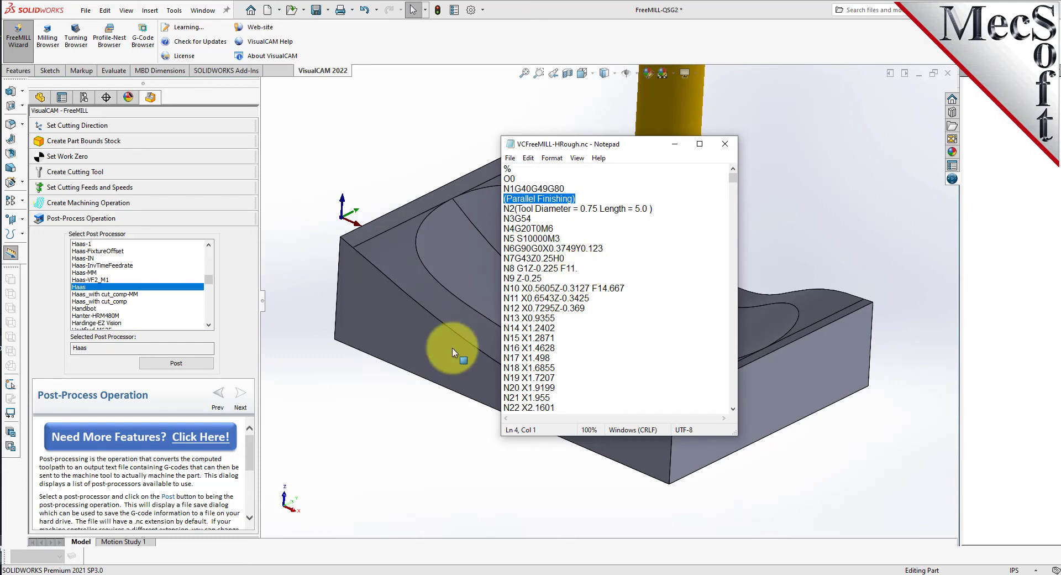
{"action": "left_click", "coordinate": [725, 144]}
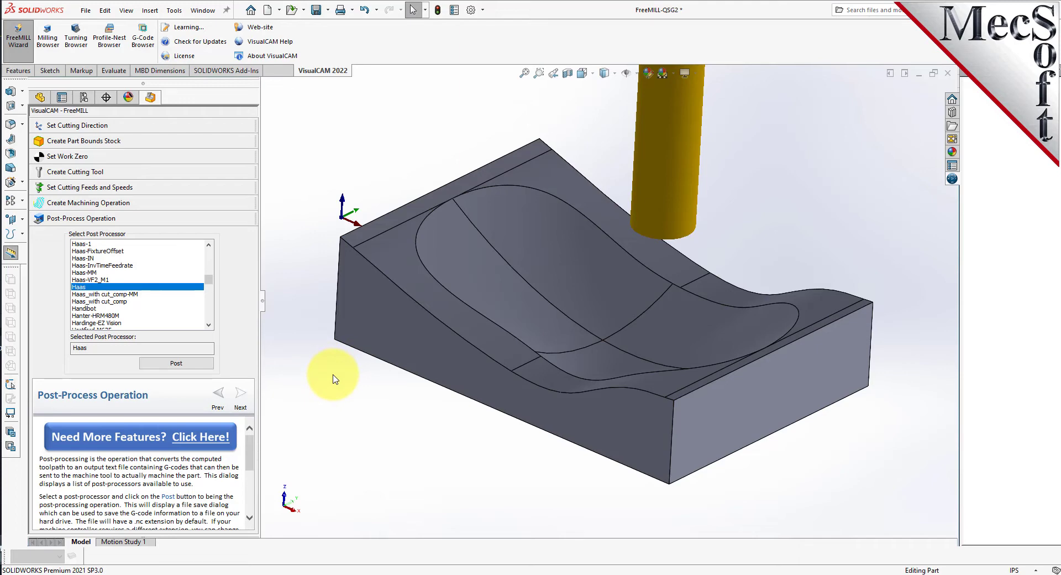
- Define a ball cutter with diameter 0.125, flute length 4 and tool length 5
{"action": "left_click", "coordinate": [100, 172]}
{"action": "left_click", "coordinate": [40, 189]}
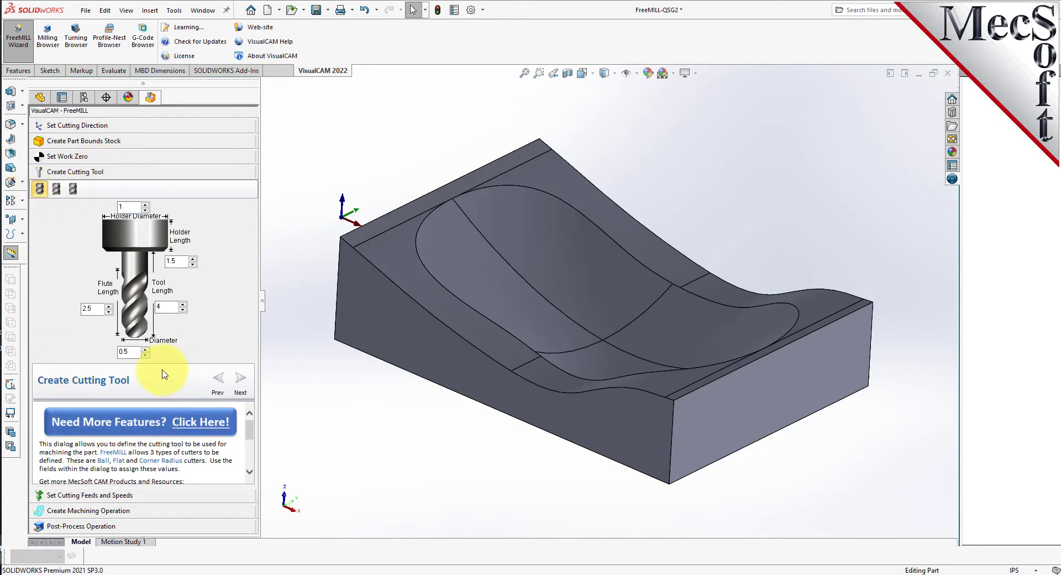
{"action": "left_click_drag", "start_coordinate": [137, 352], "coordinate": [90, 352]}
{"action": "type", "text": "0.125"}
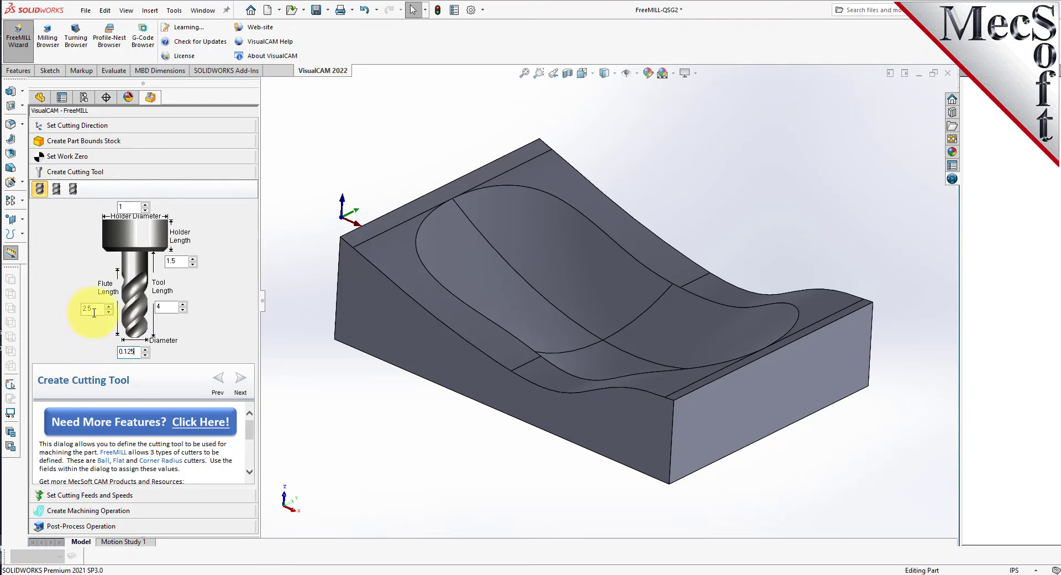
{"action": "left_click_drag", "start_coordinate": [101, 308], "coordinate": [66, 309]}
{"action": "type", "text": "4"}
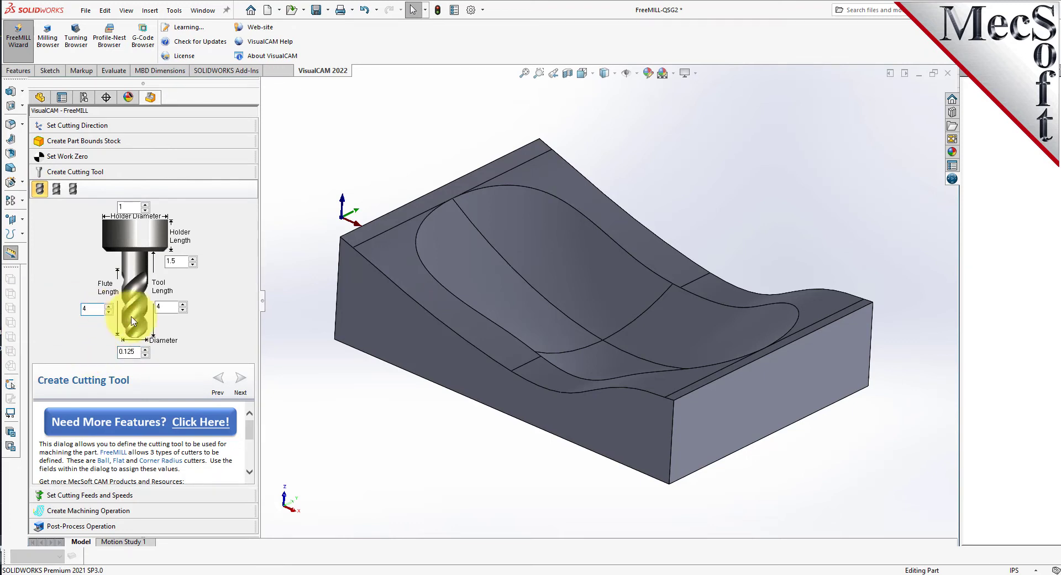
{"action": "left_click_drag", "start_coordinate": [176, 307], "coordinate": [154, 308]}
{"action": "type", "text": "5"}
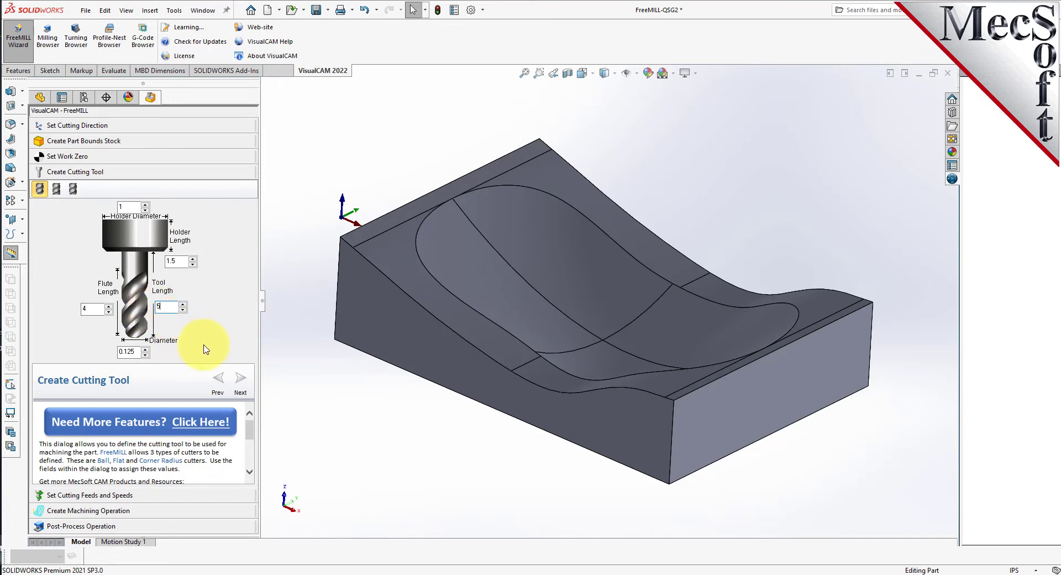
{"action": "left_click", "coordinate": [139, 495]}
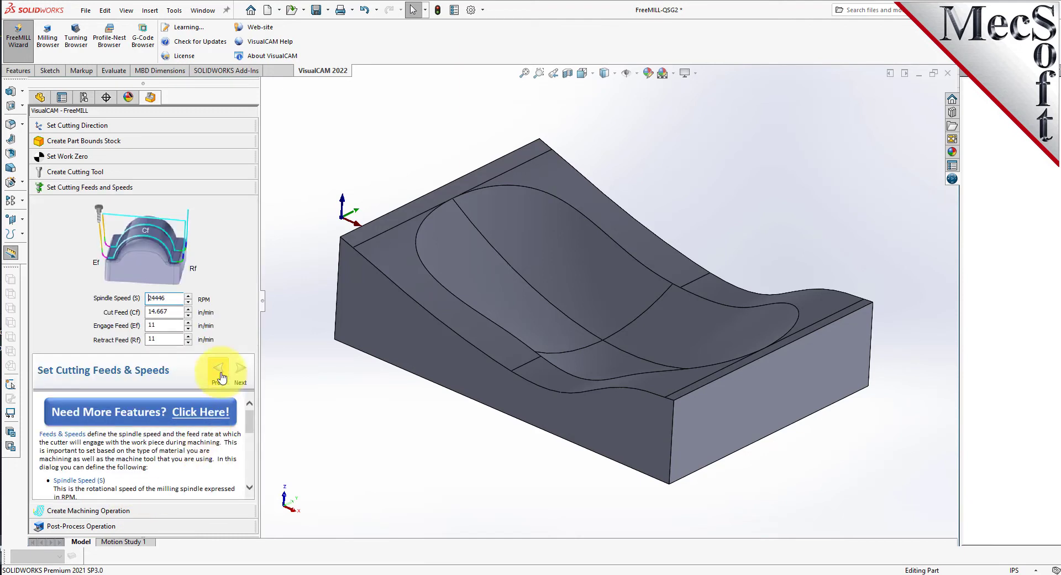
{"action": "left_click", "coordinate": [155, 515]}
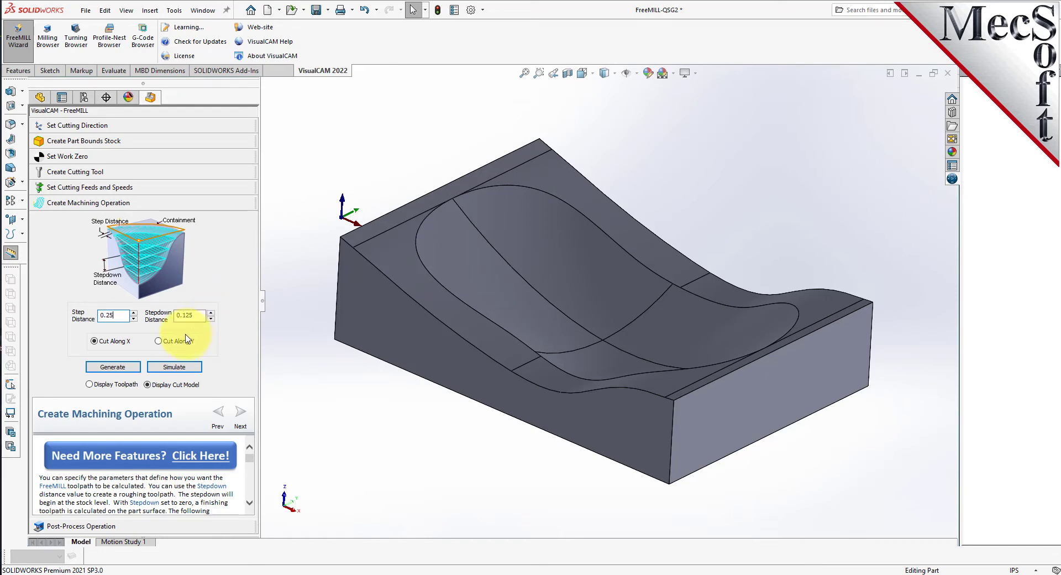
- Generate the parallel finishing toolpath with stepdown 0 and step distance 0.02, displayed as toolpath
{"action": "left_click_drag", "start_coordinate": [203, 315], "coordinate": [153, 314]}
{"action": "type", "text": "0"}
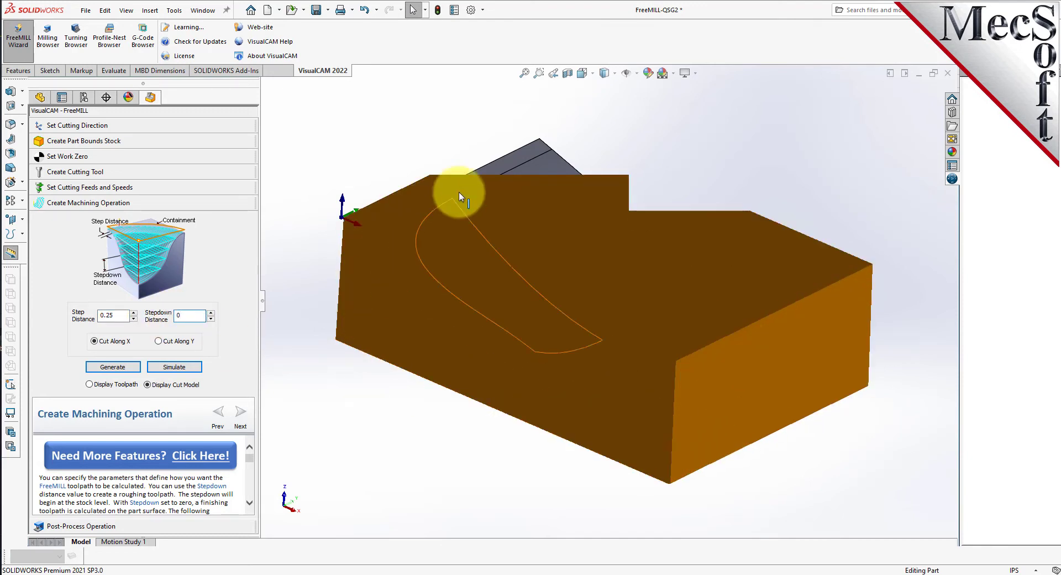
{"action": "left_click", "coordinate": [98, 387]}
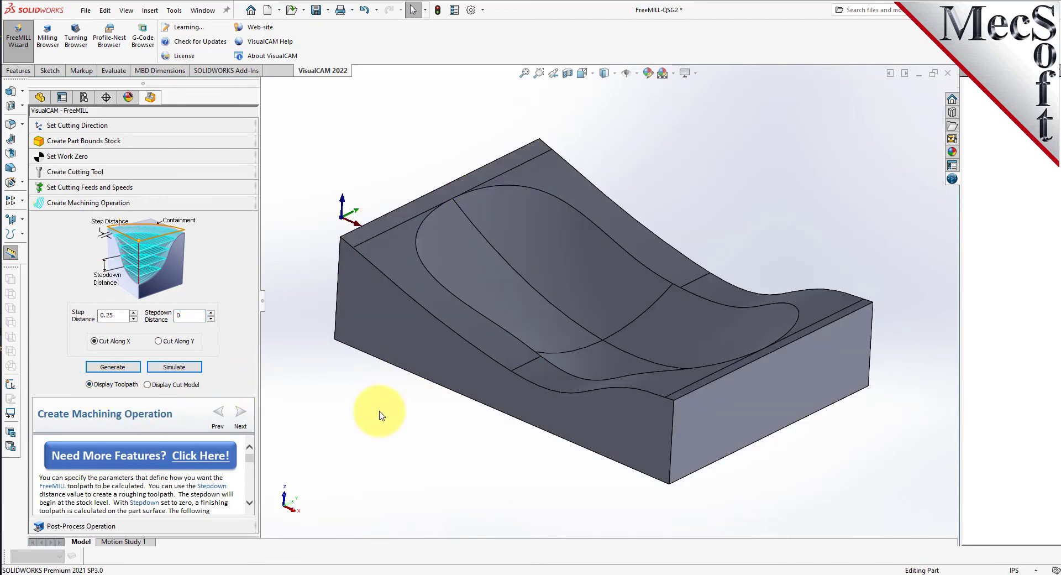
{"action": "left_click_drag", "start_coordinate": [117, 316], "coordinate": [90, 316]}
{"action": "type", "text": "0.02"}
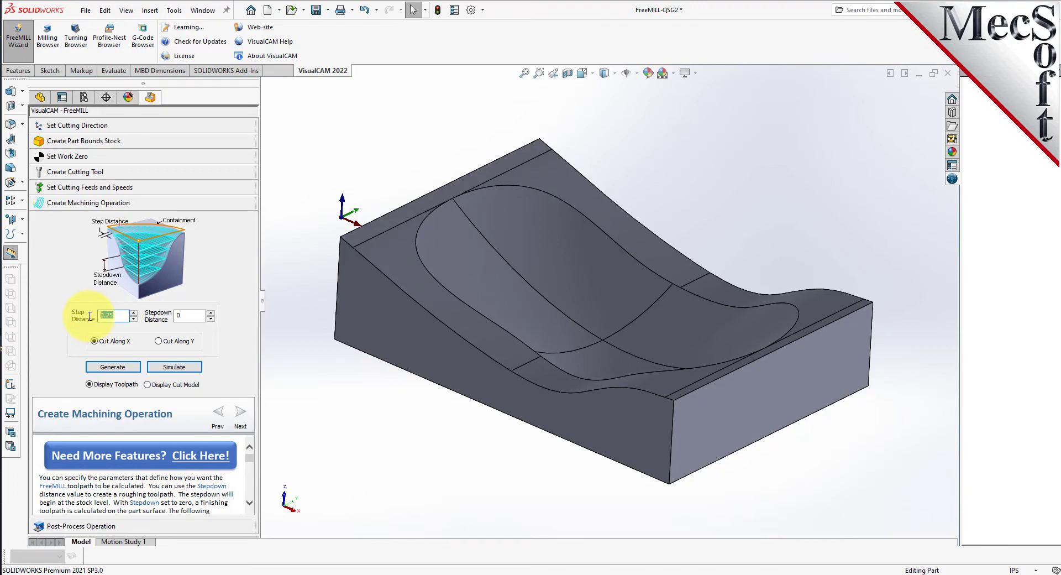
{"action": "left_click", "coordinate": [112, 366]}
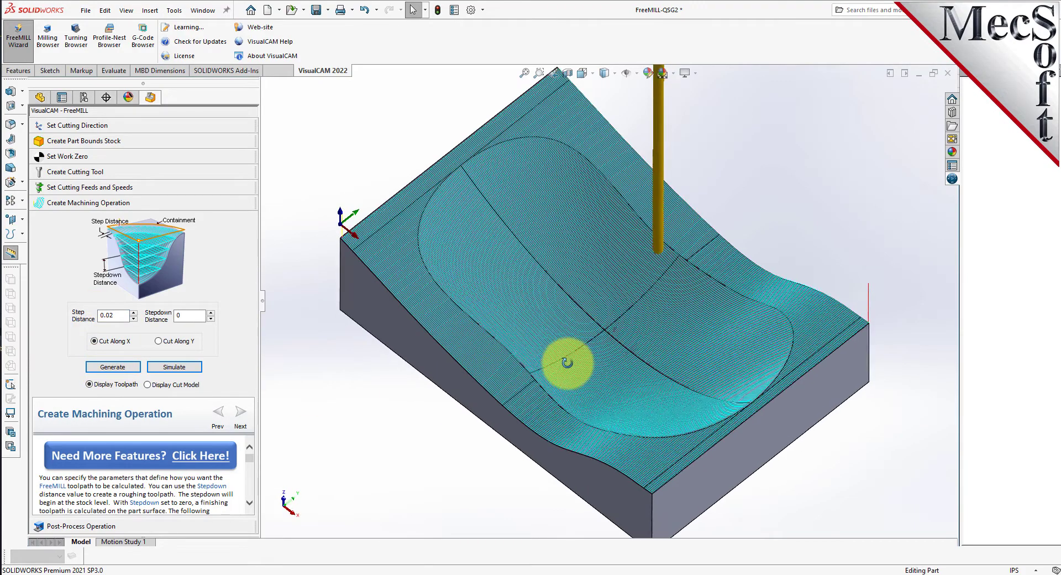
- Orbit and zoom the model to inspect the dense finishing toolpath edges
{"action": "mouse_move", "coordinate": [572, 301]}
{"action": "middle_mouse_down"}
{"action": "mouse_move", "coordinate": [554, 424]}
{"action": "mouse_move", "coordinate": [570, 303]}
{"action": "middle_mouse_up"}
{"action": "scroll", "coordinate": [611, 253], "scroll_direction": "down", "scroll_amount": 3}
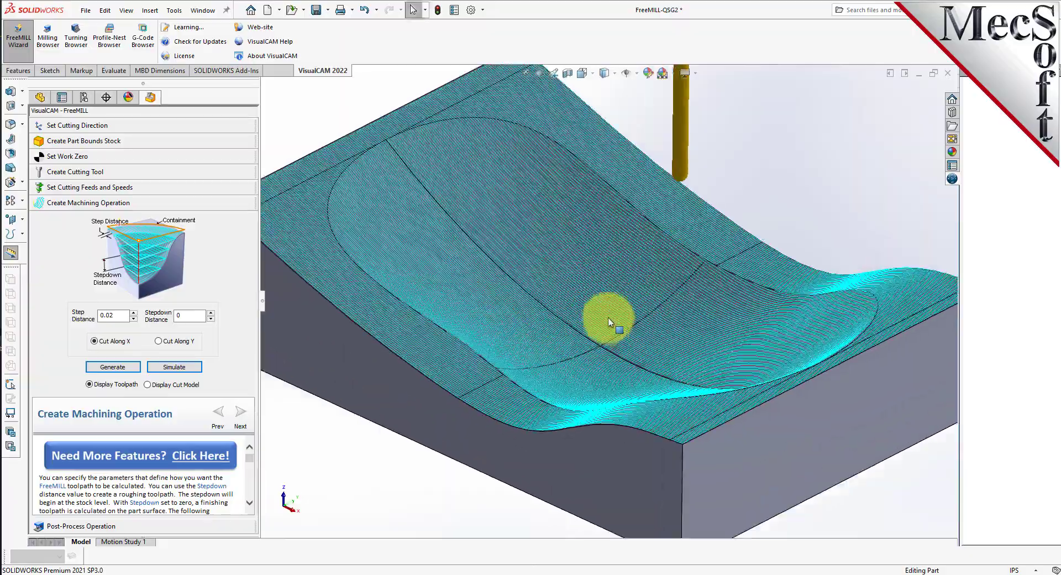
{"action": "scroll", "coordinate": [545, 308], "scroll_direction": "down", "scroll_amount": 5}
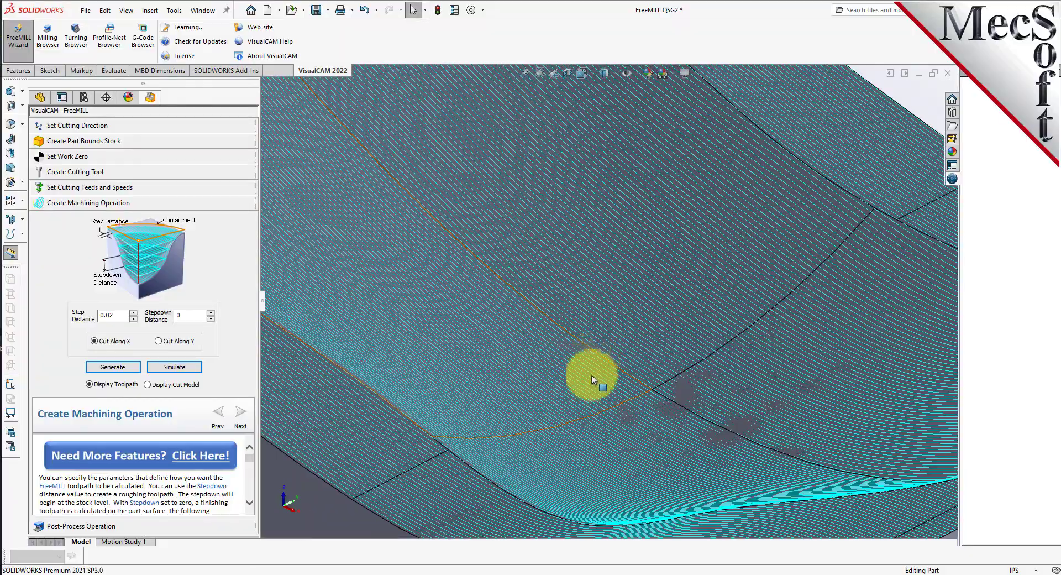
{"action": "mouse_move", "coordinate": [592, 443]}
{"action": "middle_mouse_down"}
{"action": "mouse_move", "coordinate": [581, 467]}
{"action": "mouse_move", "coordinate": [590, 347]}
{"action": "mouse_move", "coordinate": [580, 303]}
{"action": "middle_mouse_up"}
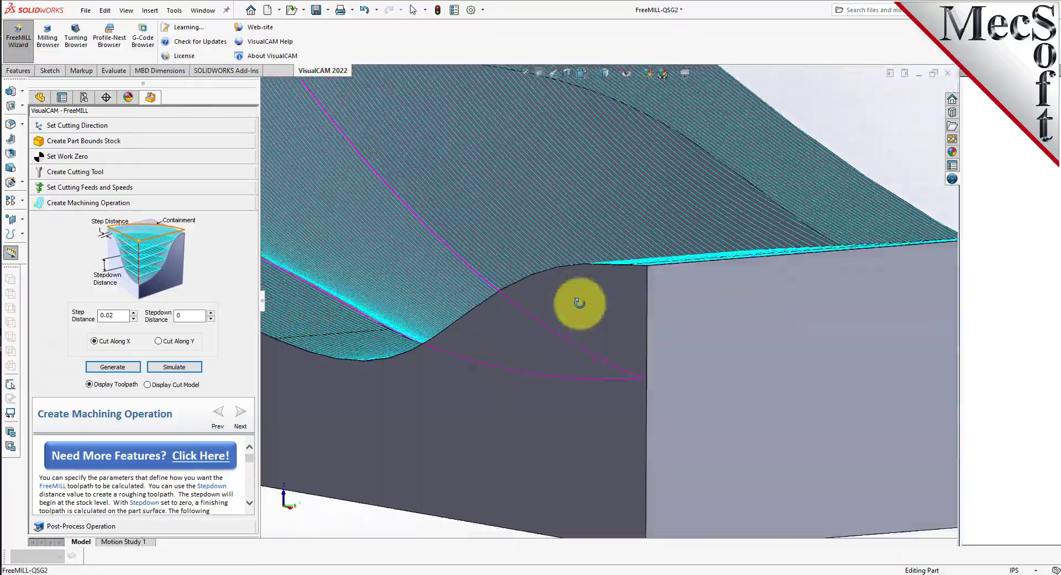
{"action": "scroll", "coordinate": [580, 298], "scroll_direction": "up", "scroll_amount": 3}
{"action": "scroll", "coordinate": [581, 296], "scroll_direction": "up", "scroll_amount": 4}
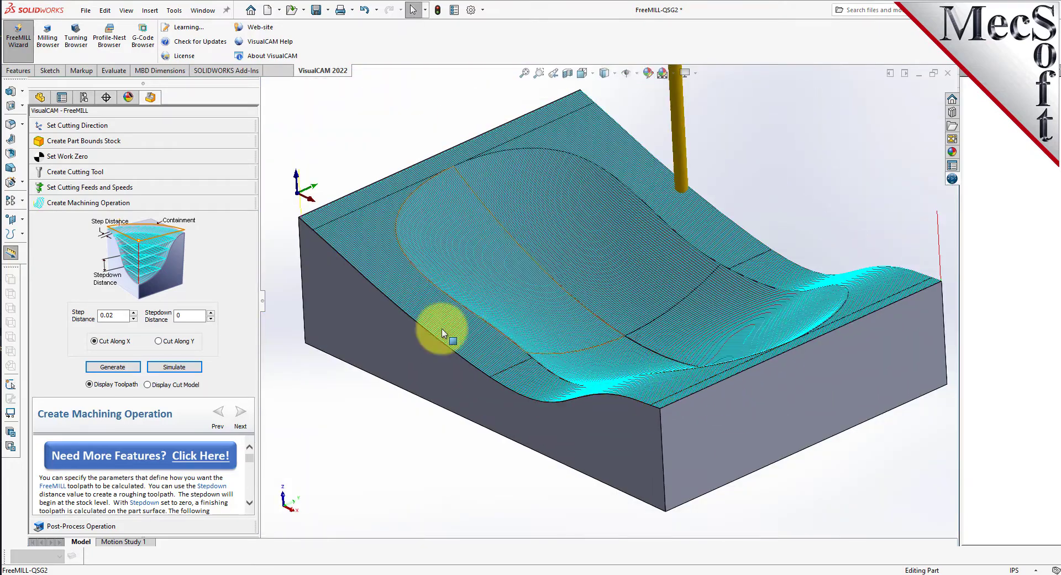
{"action": "left_click", "coordinate": [183, 368]}
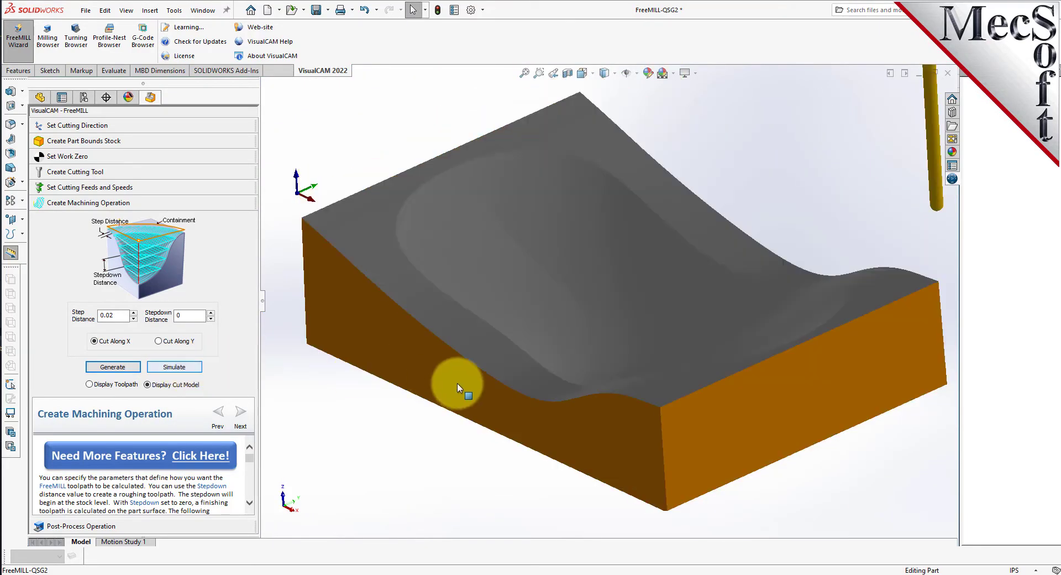
{"action": "mouse_move", "coordinate": [458, 384]}
{"action": "middle_mouse_down"}
{"action": "mouse_move", "coordinate": [504, 372]}
{"action": "mouse_move", "coordinate": [490, 388]}
{"action": "mouse_move", "coordinate": [464, 527]}
{"action": "mouse_move", "coordinate": [429, 542]}
{"action": "mouse_move", "coordinate": [481, 481]}
{"action": "mouse_move", "coordinate": [467, 399]}
{"action": "mouse_move", "coordinate": [449, 402]}
{"action": "mouse_move", "coordinate": [464, 391]}
{"action": "middle_mouse_up"}
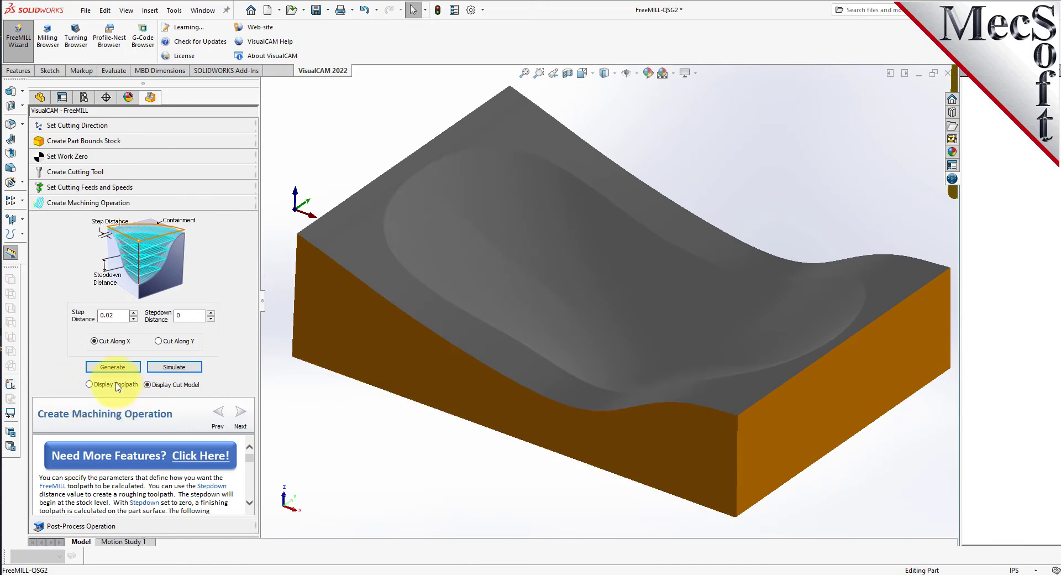
{"action": "left_click", "coordinate": [91, 384]}
{"action": "left_click", "coordinate": [176, 387]}
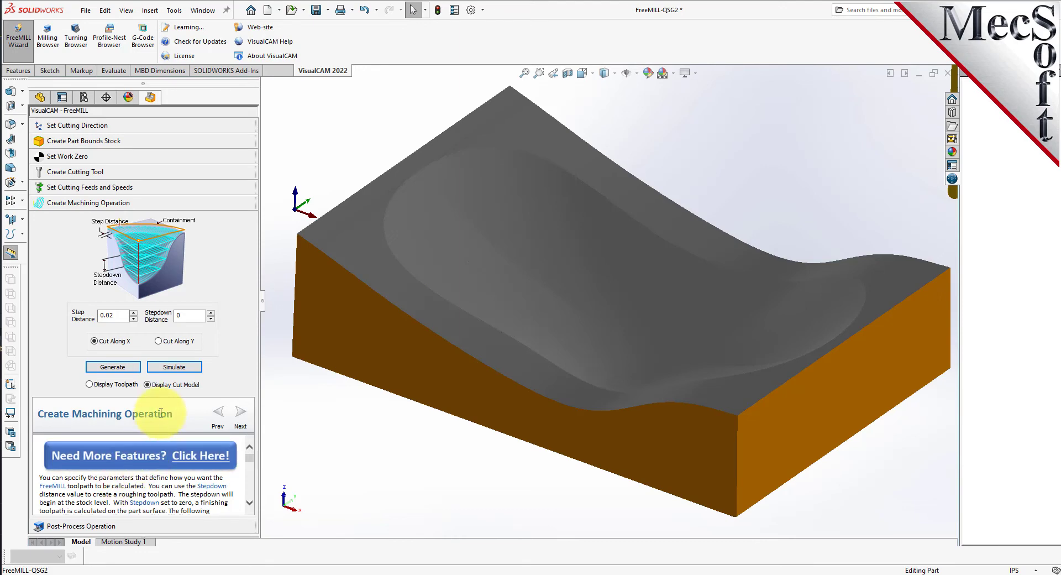
- Post the finishing toolpath with the Haas post-processor
{"action": "left_click", "coordinate": [82, 526]}
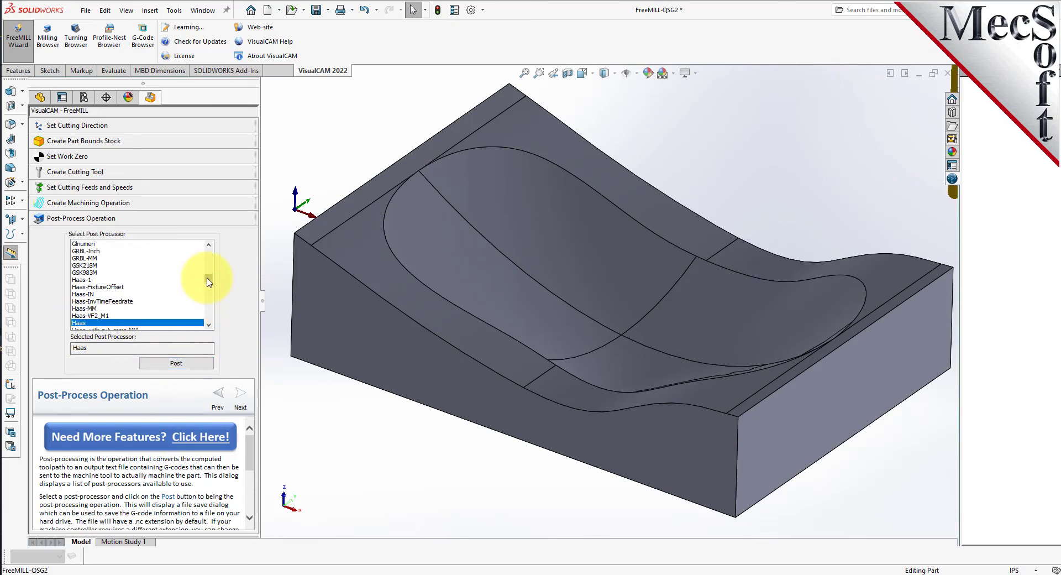
{"action": "left_click_drag", "start_coordinate": [208, 278], "coordinate": [210, 283]}
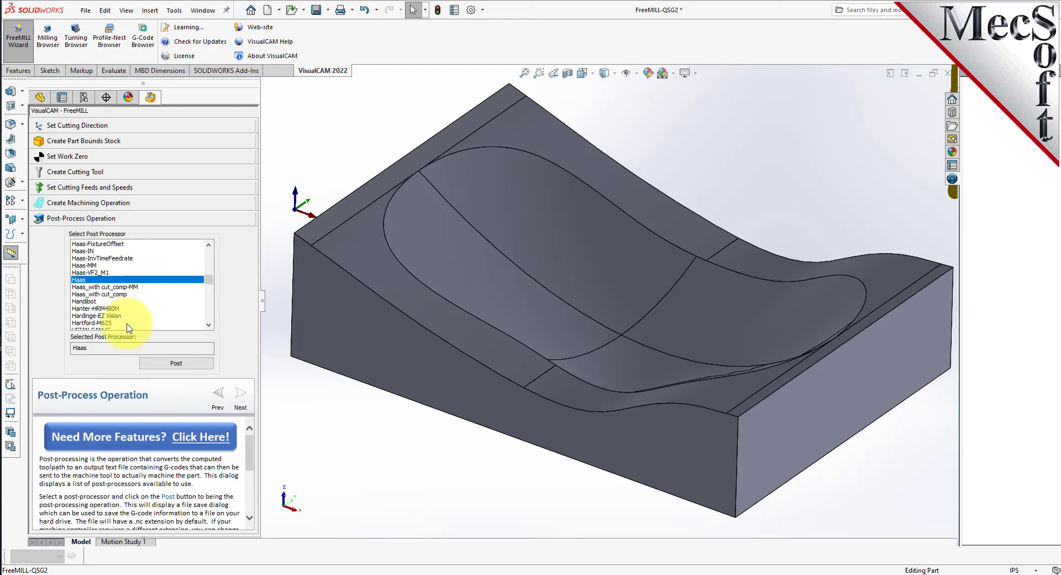
{"action": "left_click", "coordinate": [176, 362]}
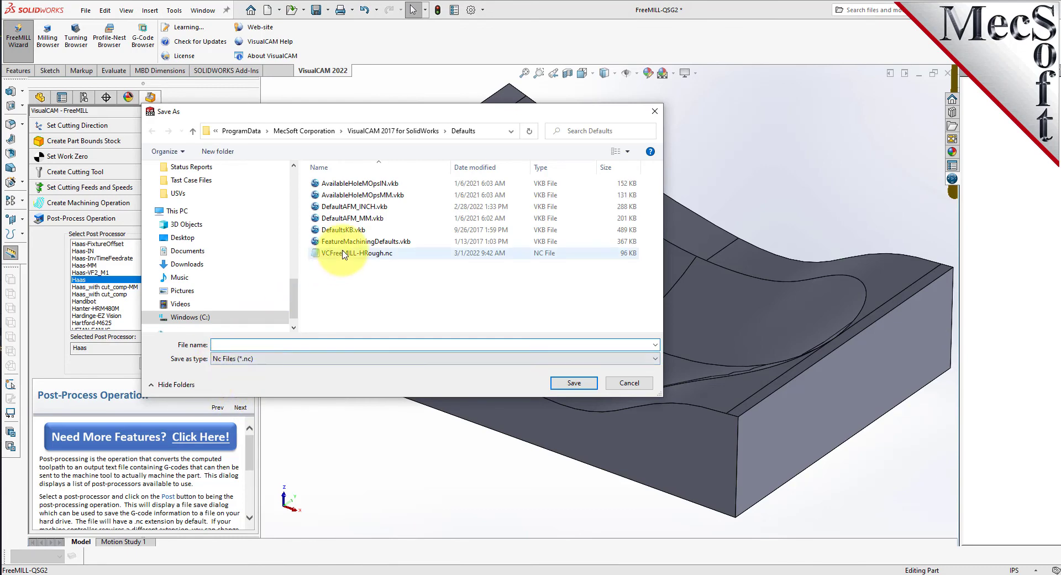
- Rename the NC file from the roughing file's name to VCFreeMILL-PFinish
{"action": "left_click", "coordinate": [354, 253]}
{"action": "double_click", "coordinate": [249, 344]}
{"action": "left_click", "coordinate": [254, 344]}
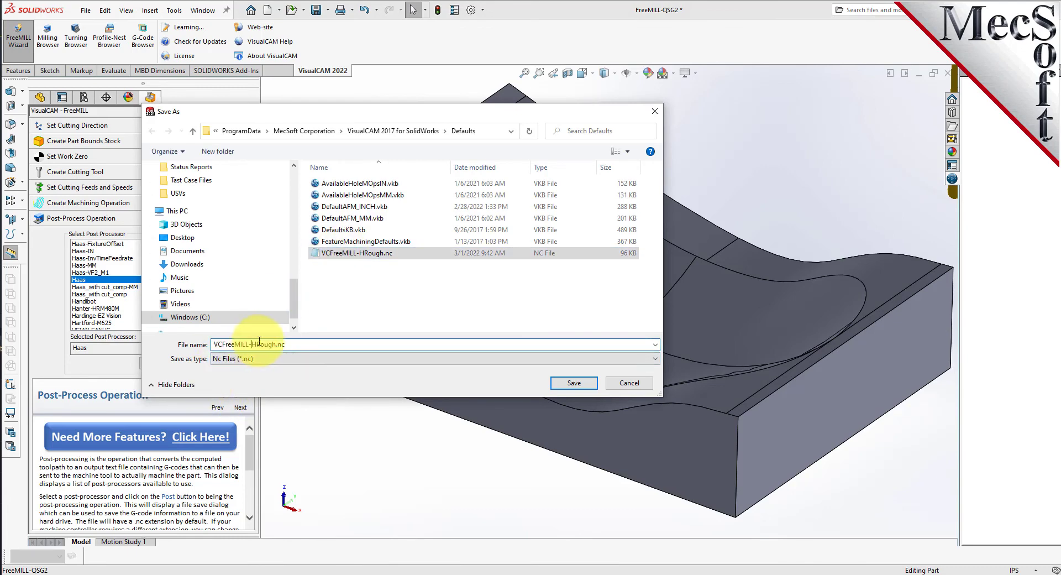
{"action": "type", "text": "PFini"}
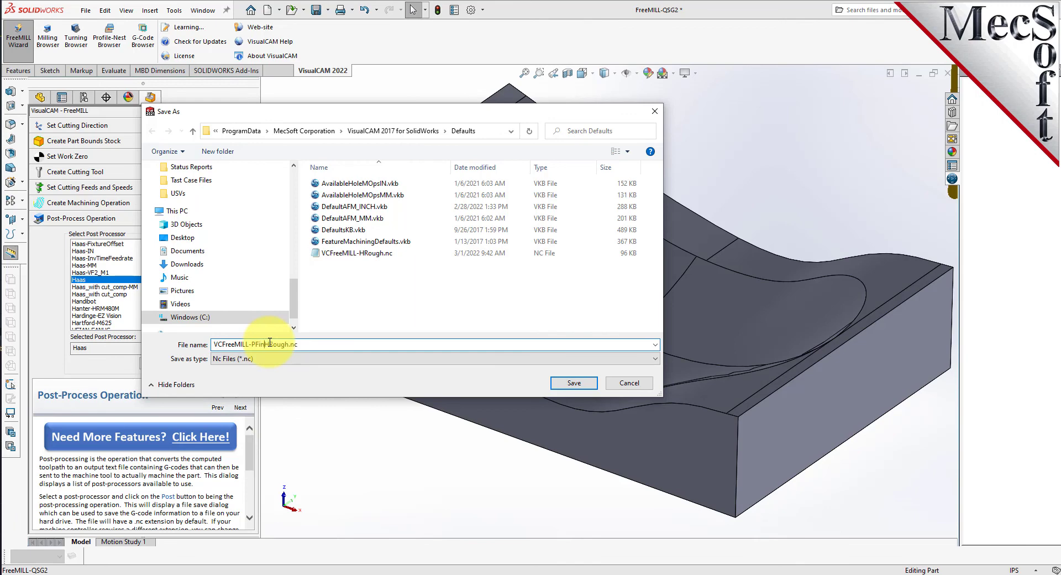
{"action": "type", "text": "sh"}
- Save VCFreeMILL-PFinish.nc, select its (Parallel Finishing) line in Notepad, and close it
{"action": "left_click", "coordinate": [574, 383]}
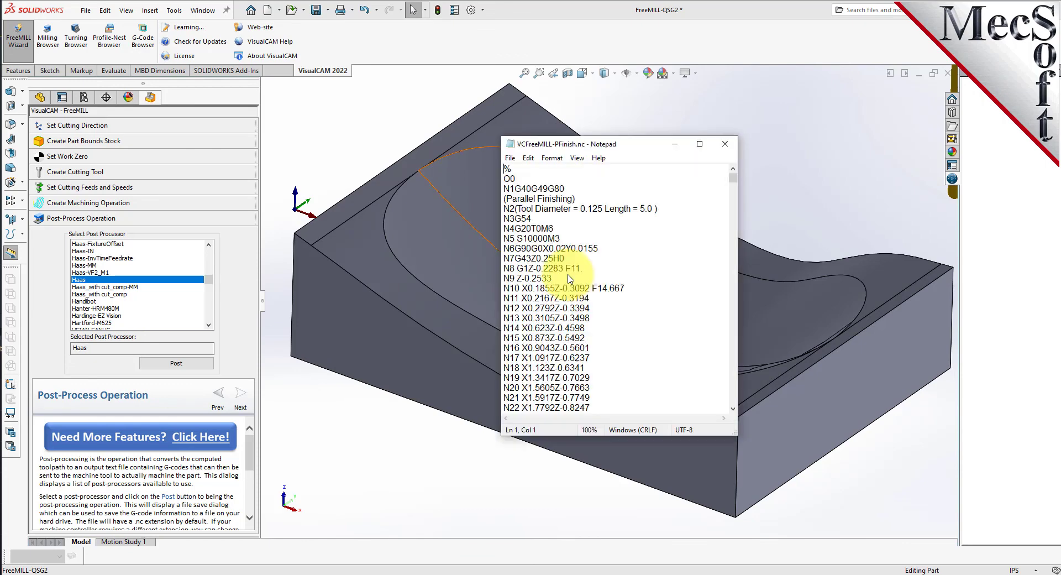
{"action": "left_click_drag", "start_coordinate": [595, 195], "coordinate": [486, 197]}
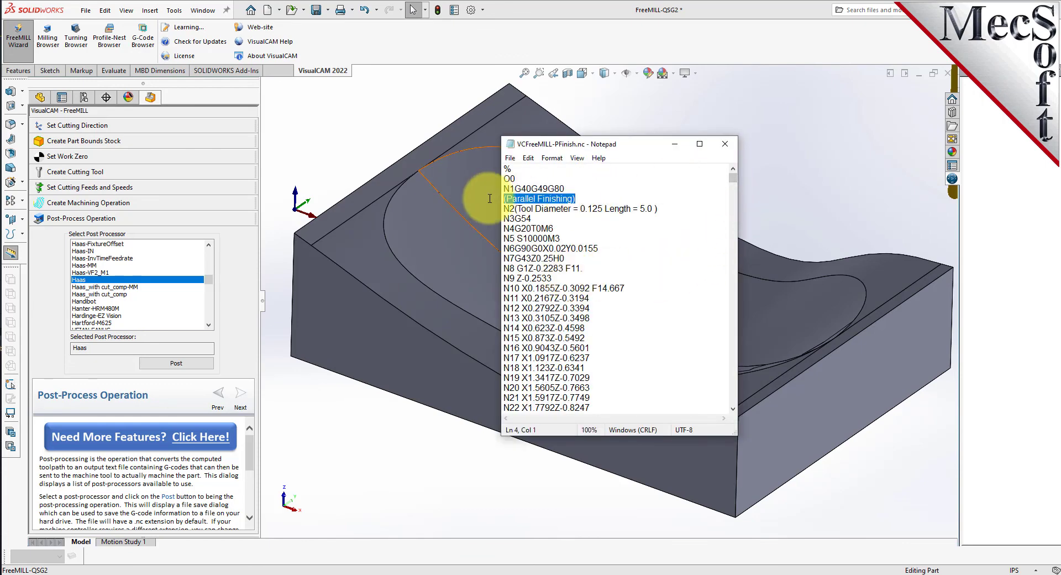
{"action": "mouse_move", "coordinate": [733, 177]}
{"action": "left_mouse_down"}
{"action": "mouse_move", "coordinate": [731, 410]}
{"action": "mouse_move", "coordinate": [733, 272]}
{"action": "mouse_move", "coordinate": [708, 208]}
{"action": "mouse_move", "coordinate": [706, 146]}
{"action": "left_mouse_up"}
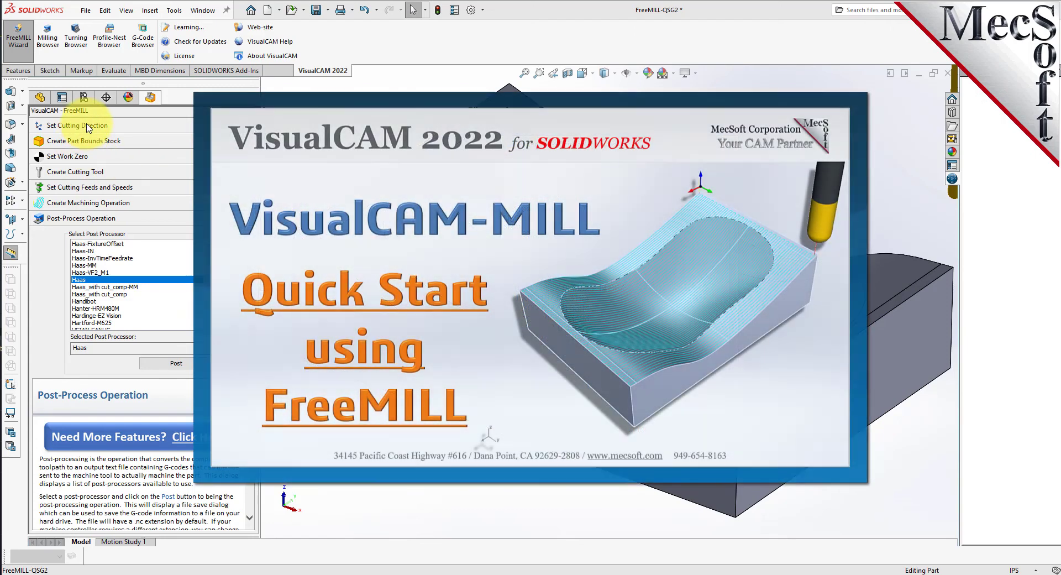
- Go back to the Set Cutting Direction step of the FreeMILL wizard
{"action": "left_click", "coordinate": [89, 126]}
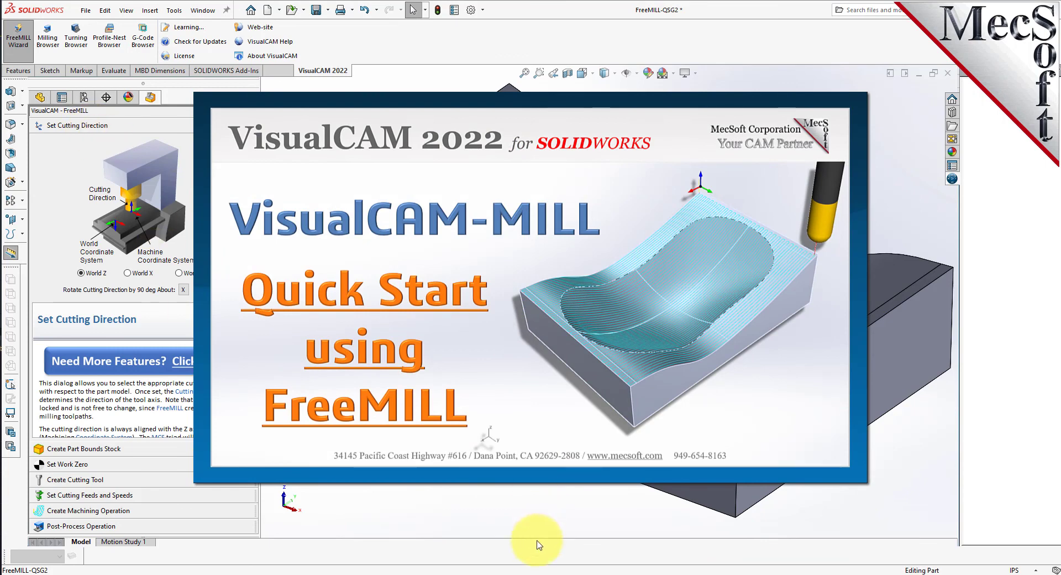